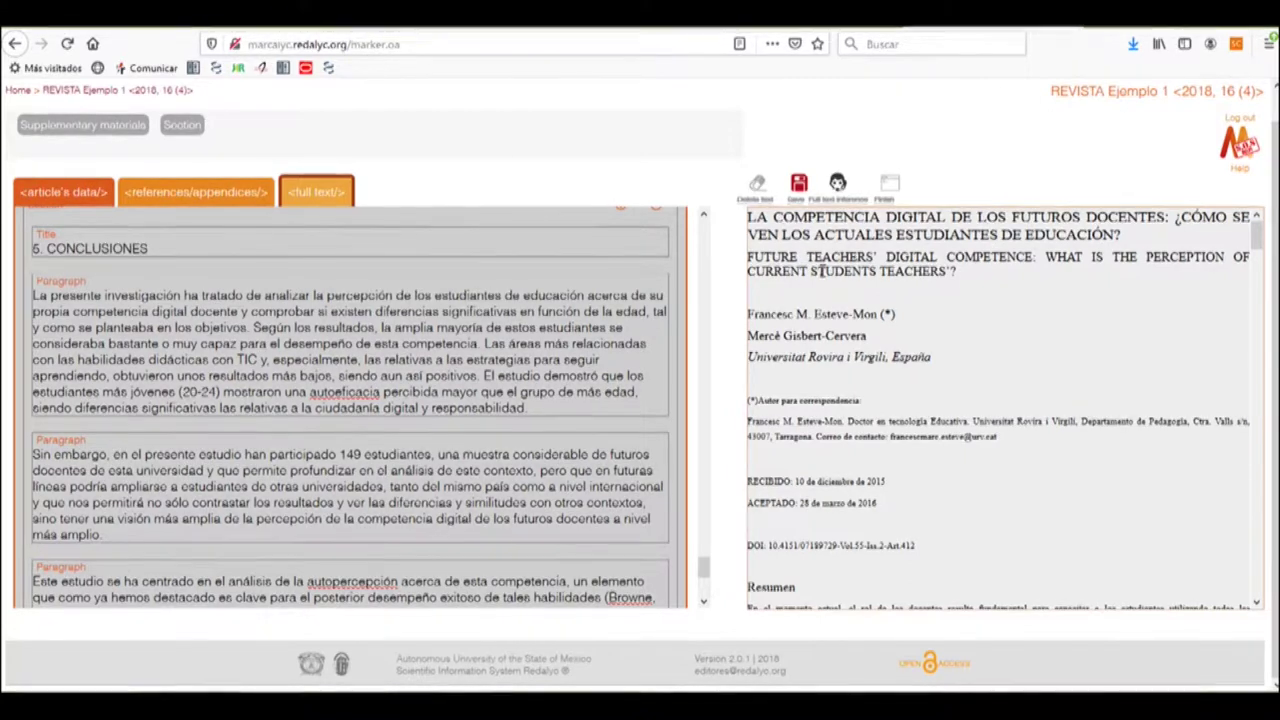
- Attempt to finish the tagged article, bringing up the error notice about the tagged information
left_click(889, 189)
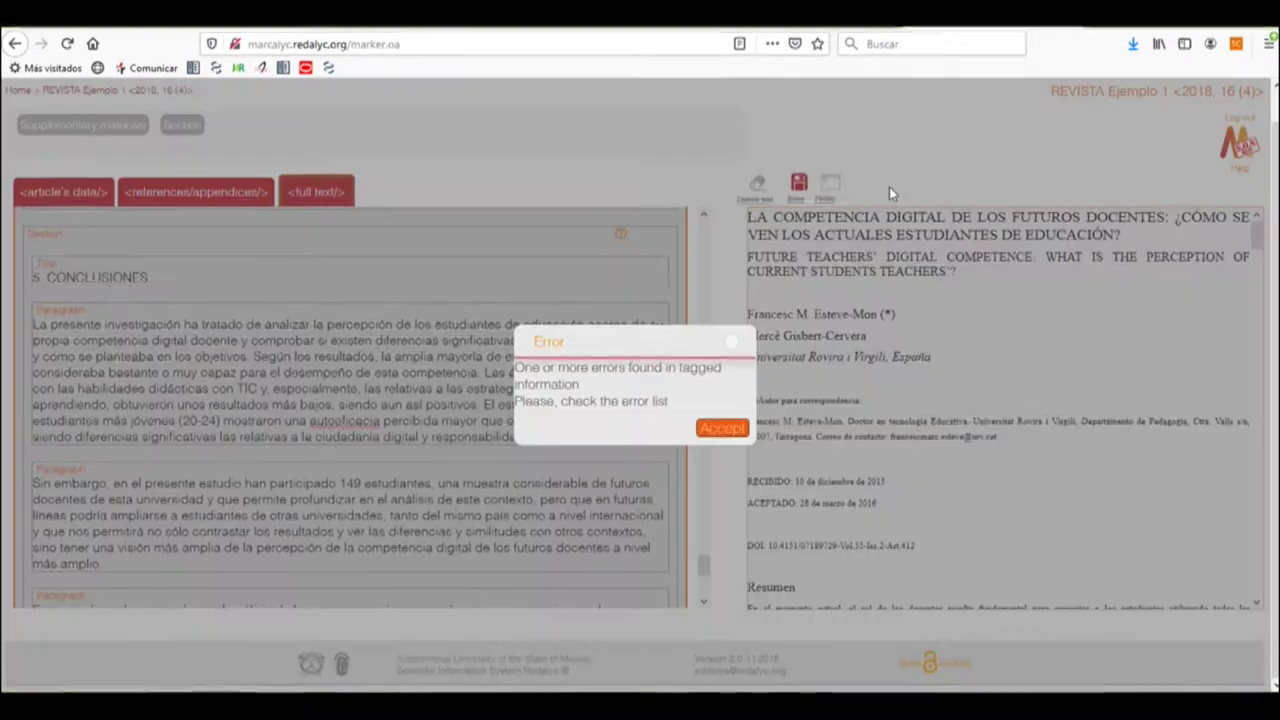
- Dismiss the error and set the flagged 2018 date's type to Publication (Date - PUB)
left_click(722, 429)
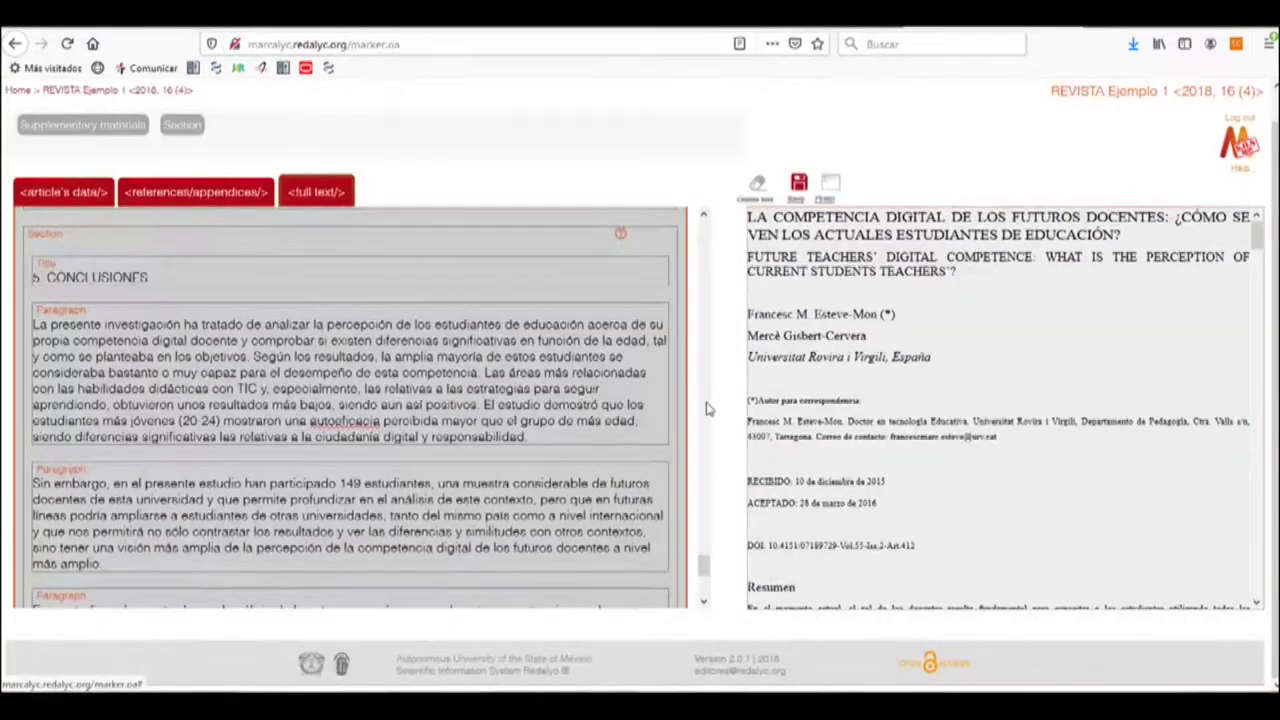
left_click(80, 193)
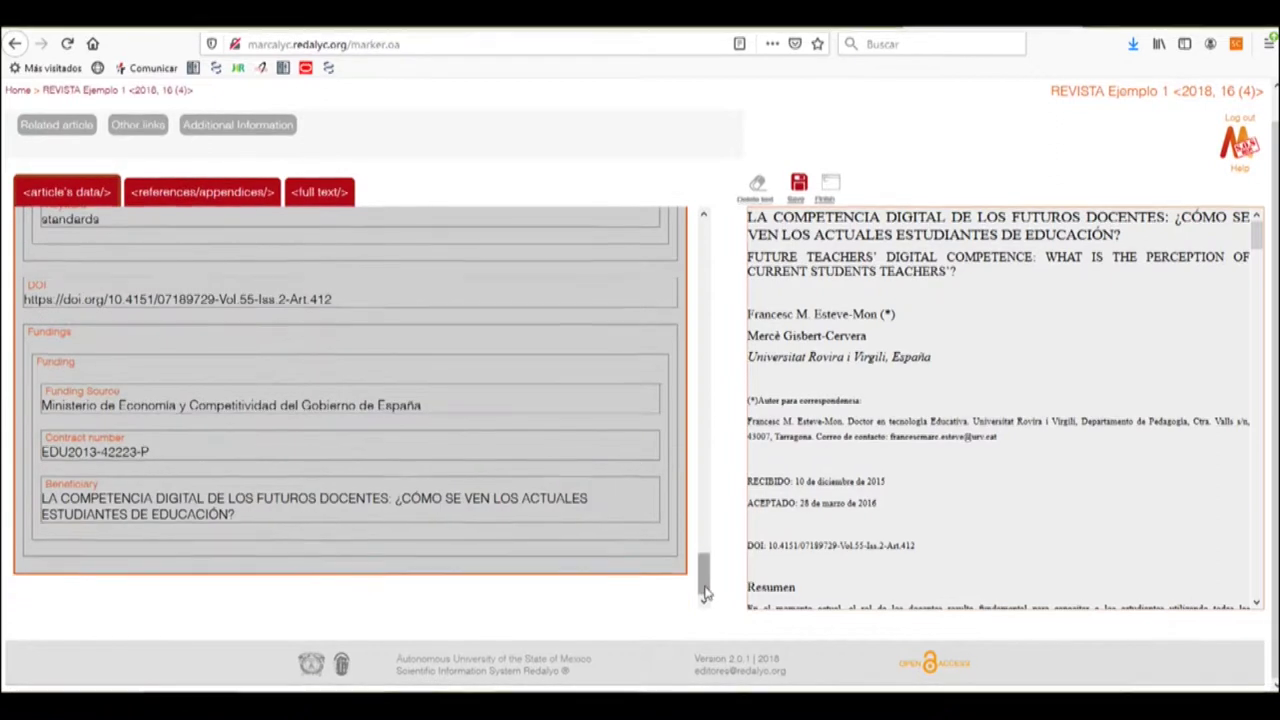
left_click_drag(704, 577, 708, 431)
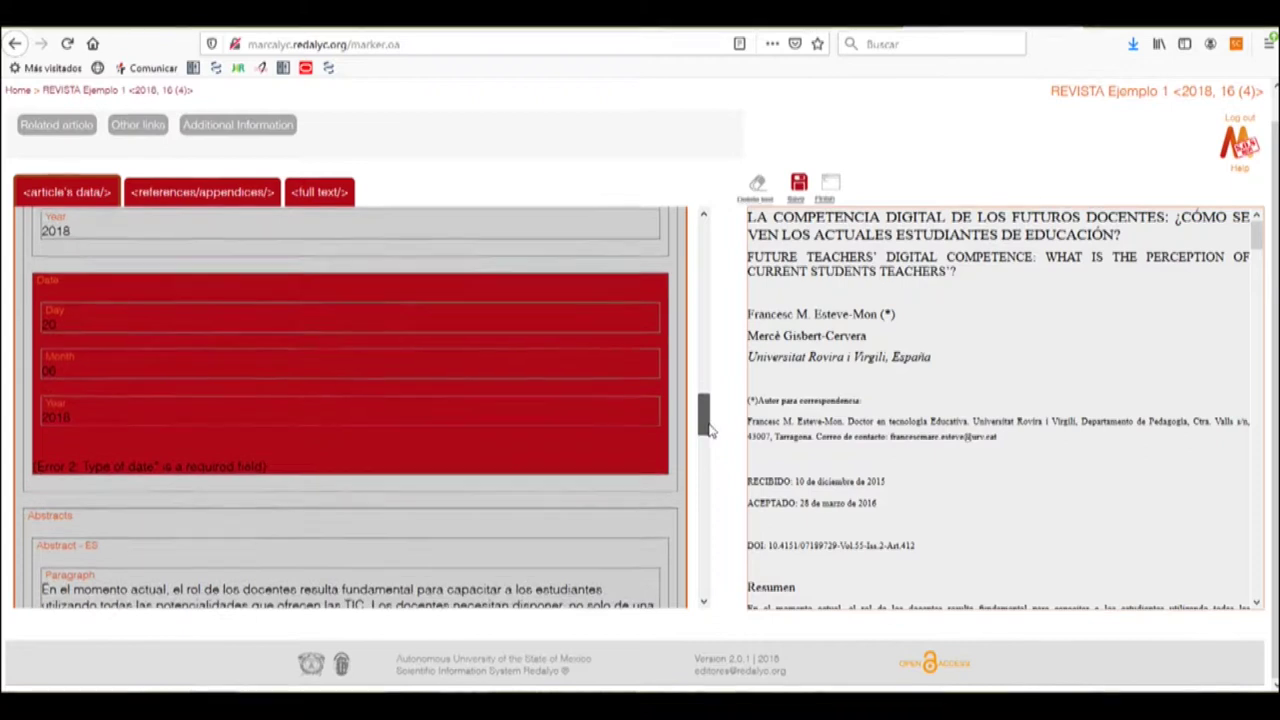
left_click_drag(38, 459, 265, 470)
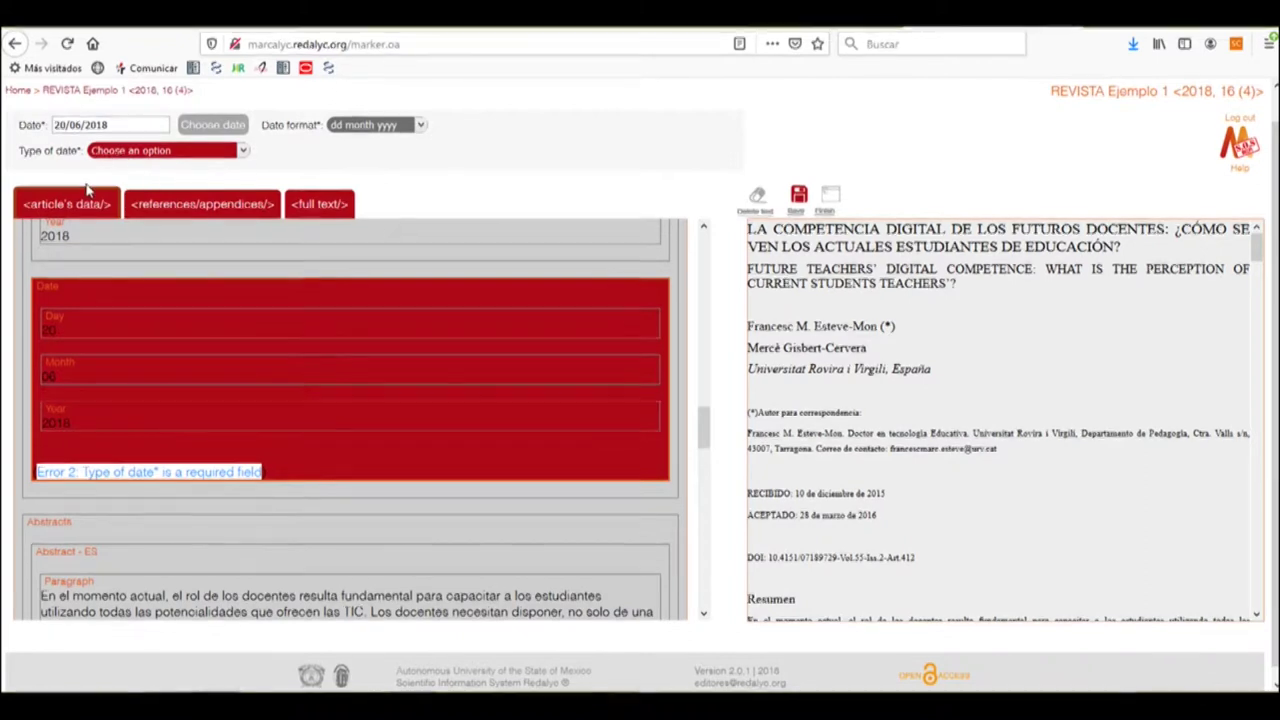
left_click(165, 150)
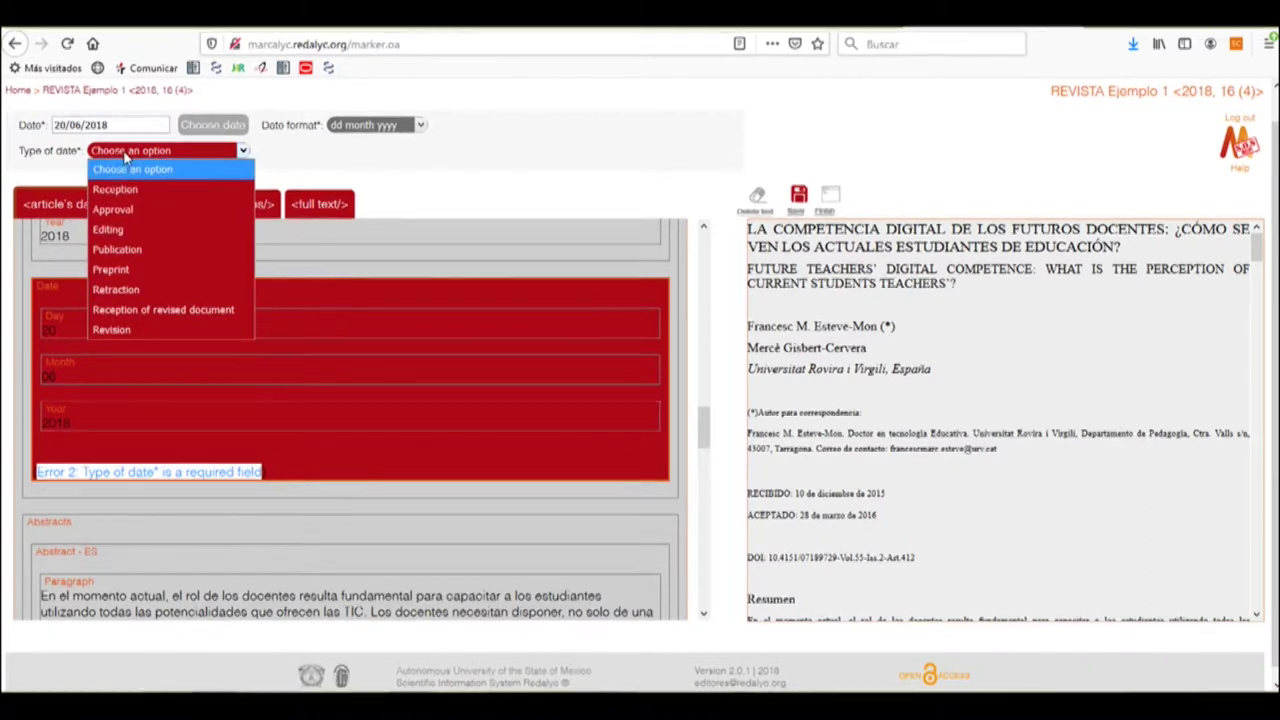
left_click(138, 250)
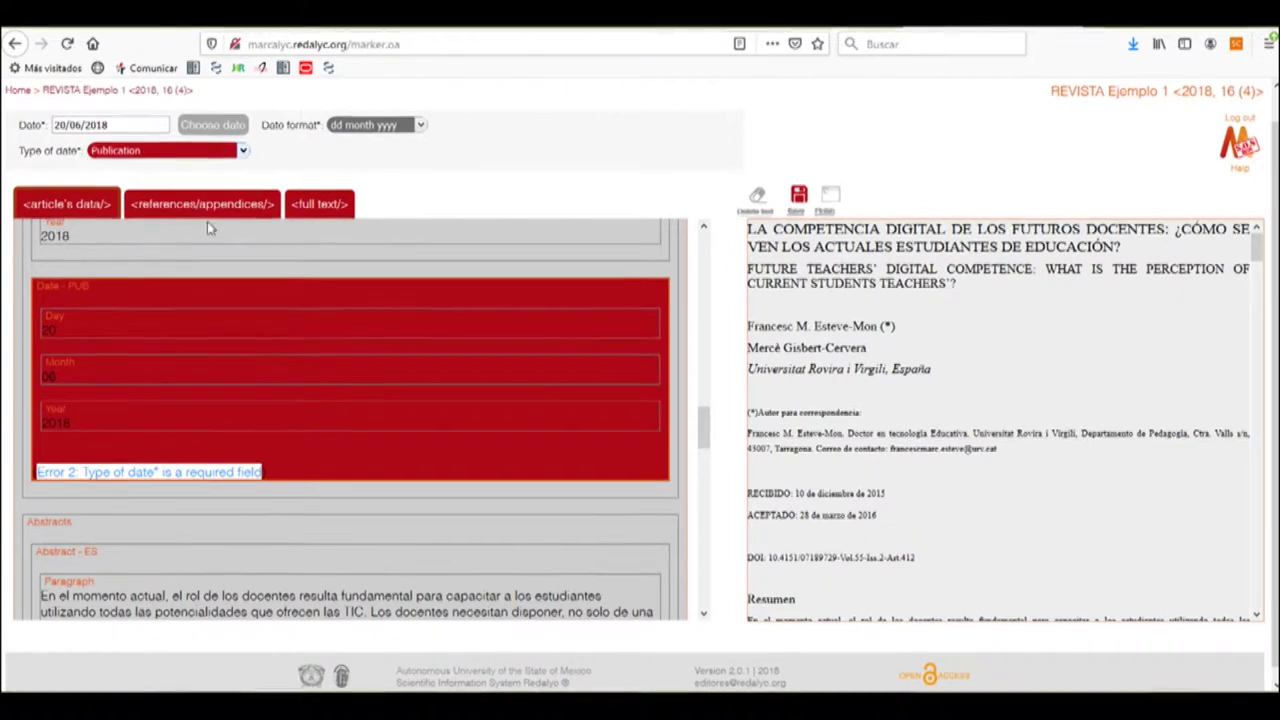
left_click_drag(703, 422, 714, 235)
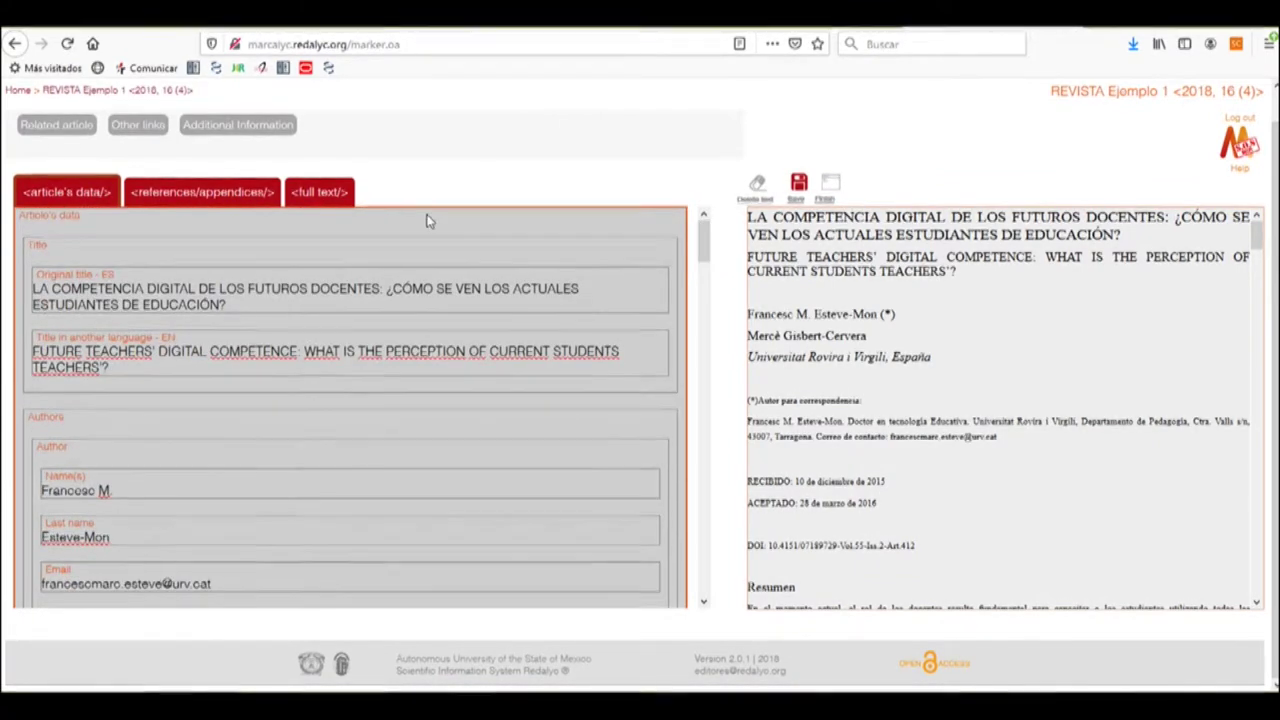
- Set the flagged Agyei & Voogt (2011) reference's publication type to Journal
left_click(188, 192)
scroll(383, 338, "down", 2)
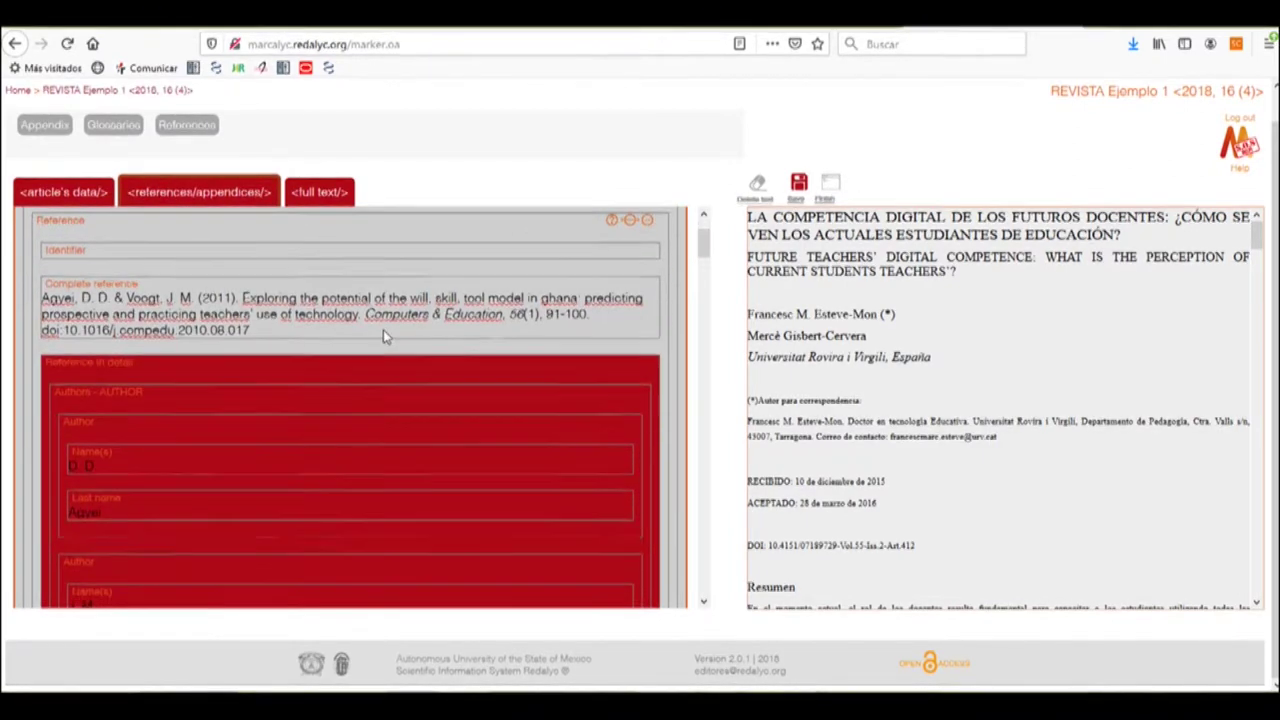
scroll(385, 337, "down", 5)
scroll(320, 369, "down", 8)
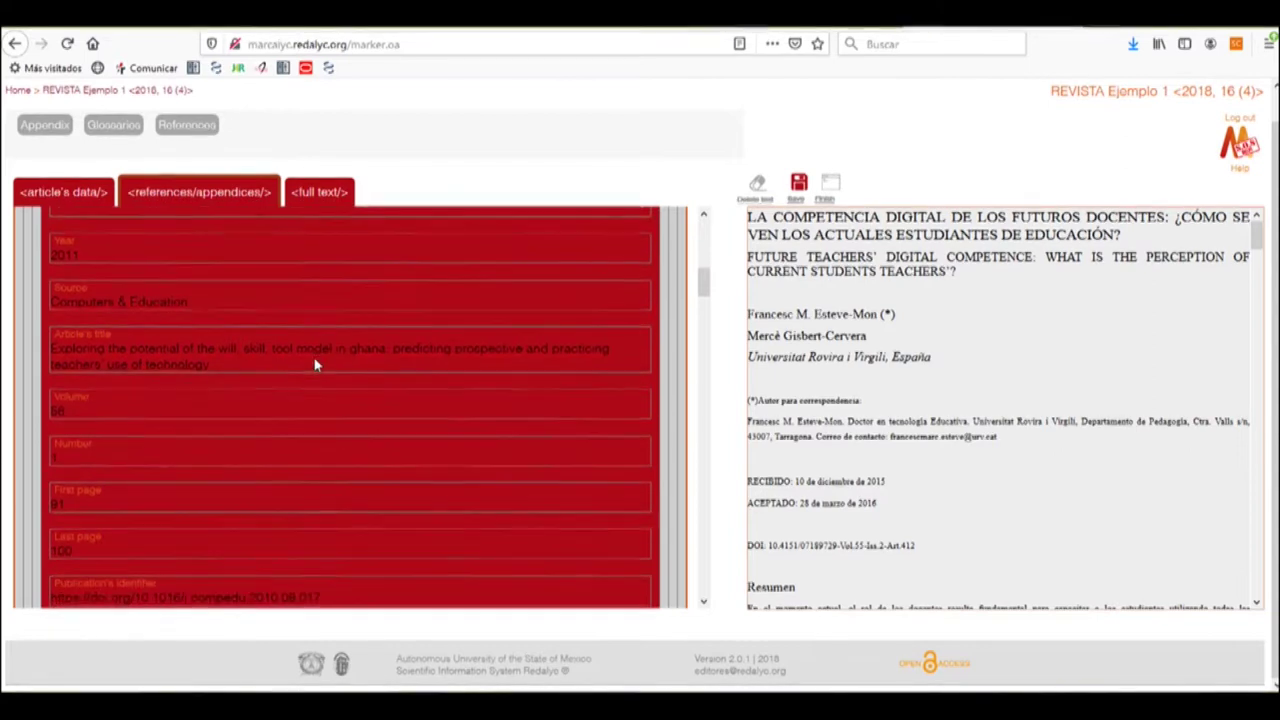
left_click_drag(46, 357, 312, 358)
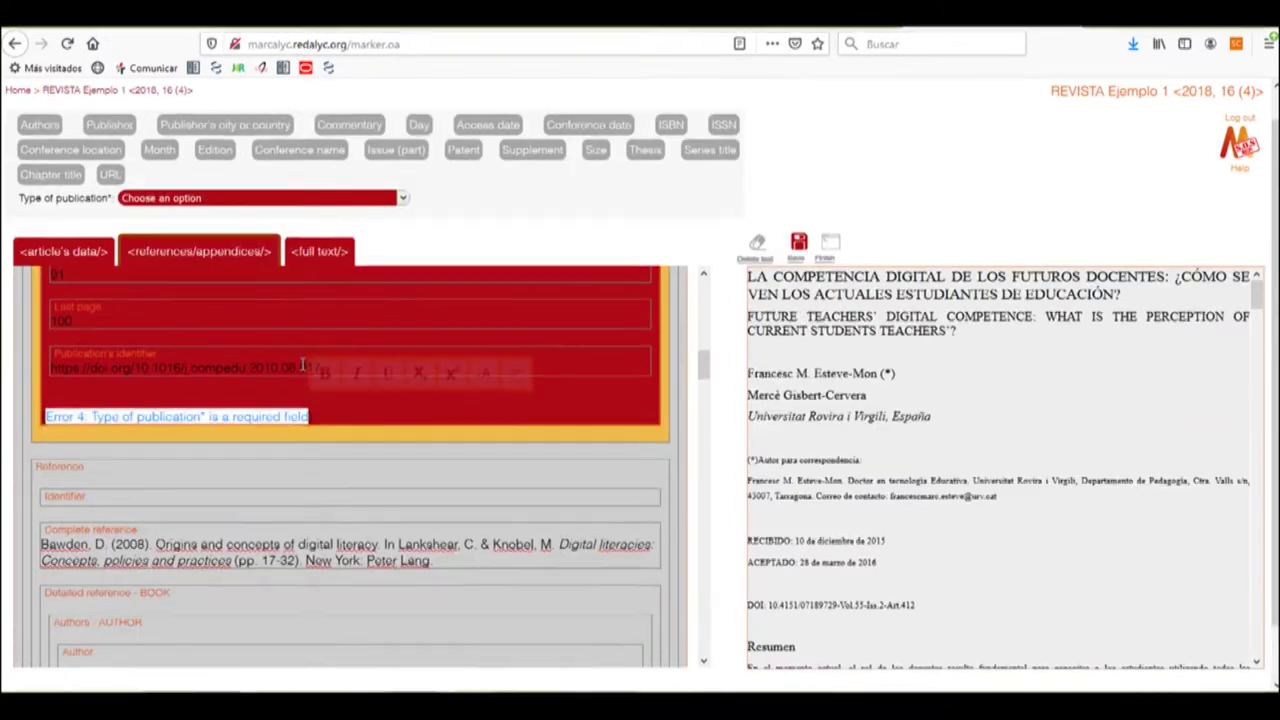
scroll(192, 345, "up", 8)
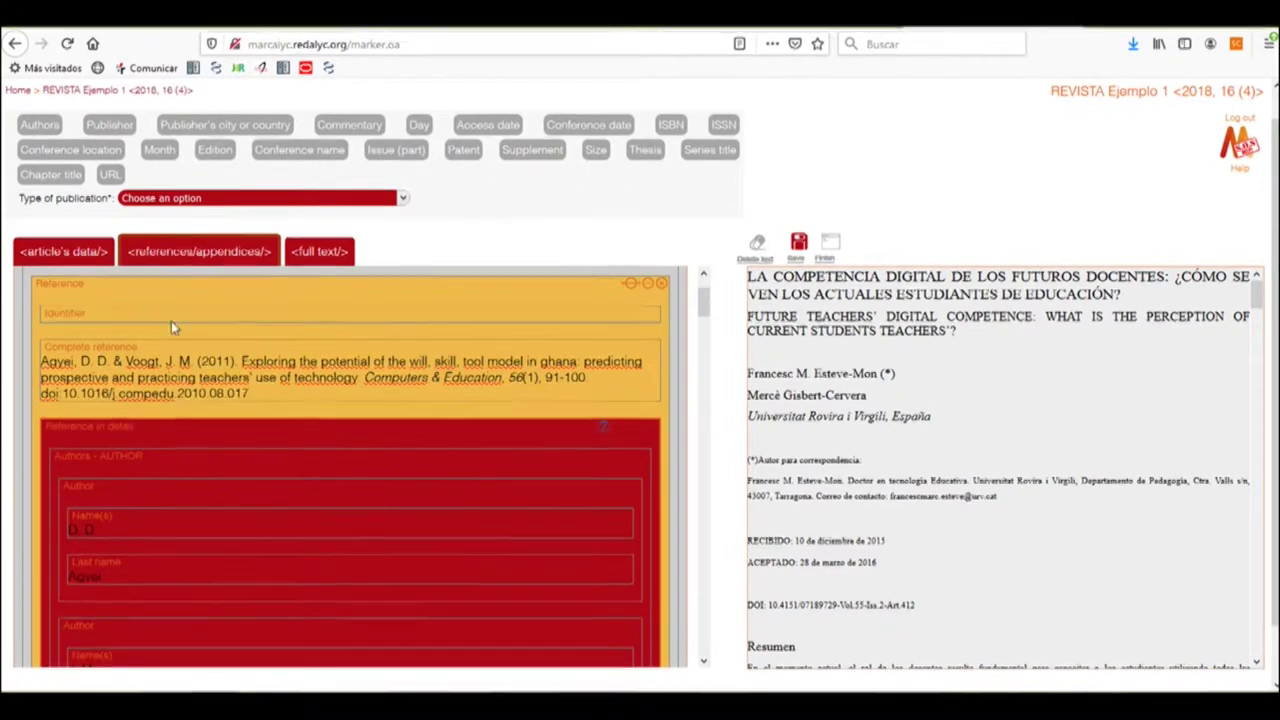
left_click(160, 200)
left_click(160, 255)
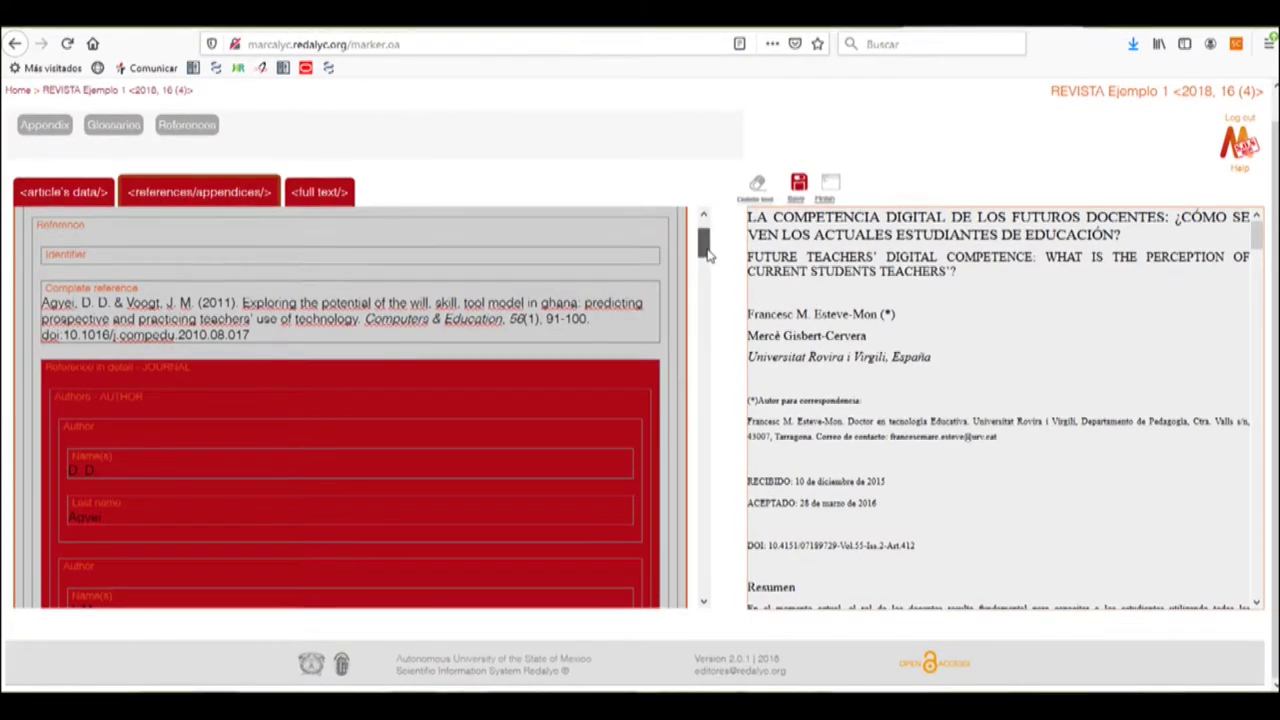
left_click_drag(703, 245, 690, 511)
scroll(427, 415, "up", 1)
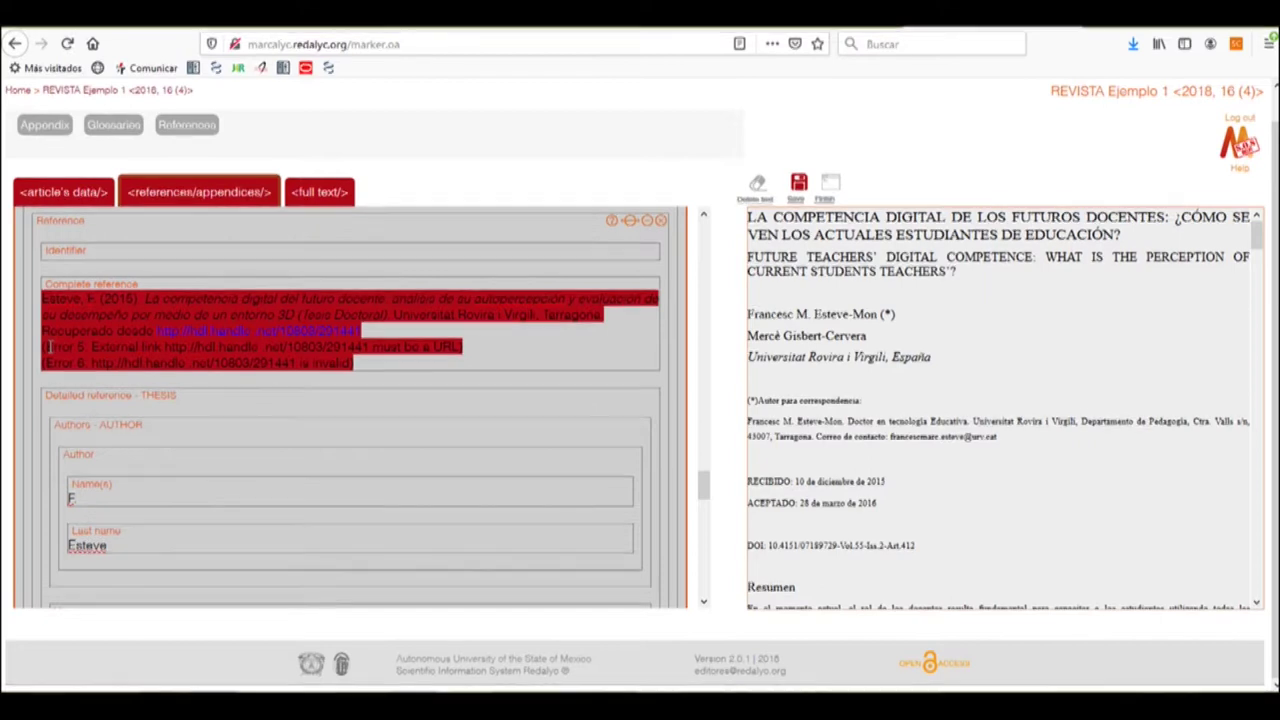
left_click(266, 330)
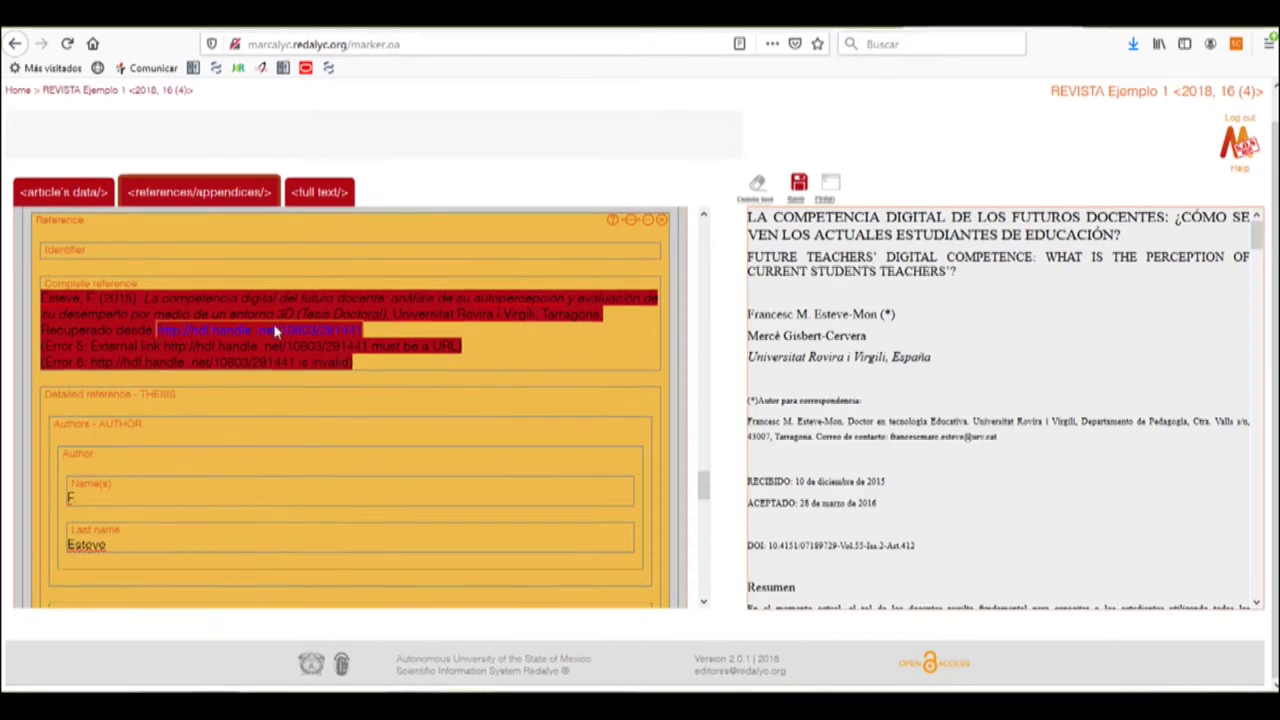
left_click(757, 188)
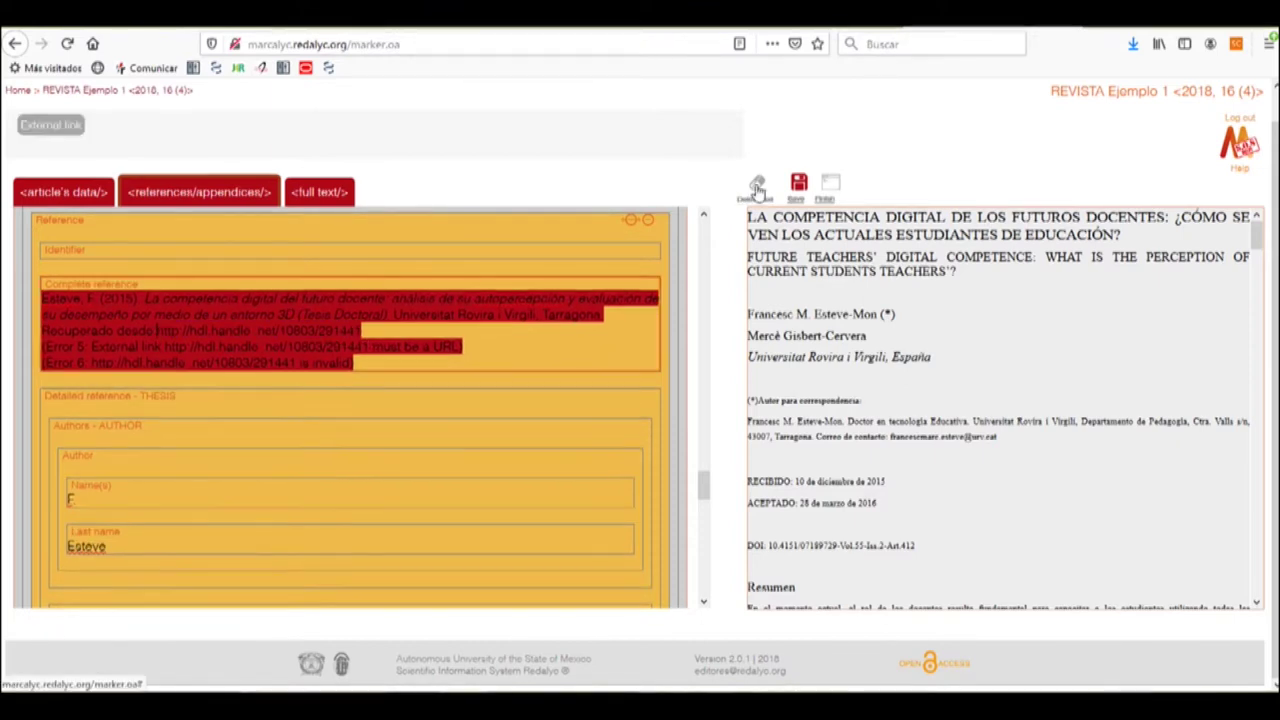
left_click(253, 334)
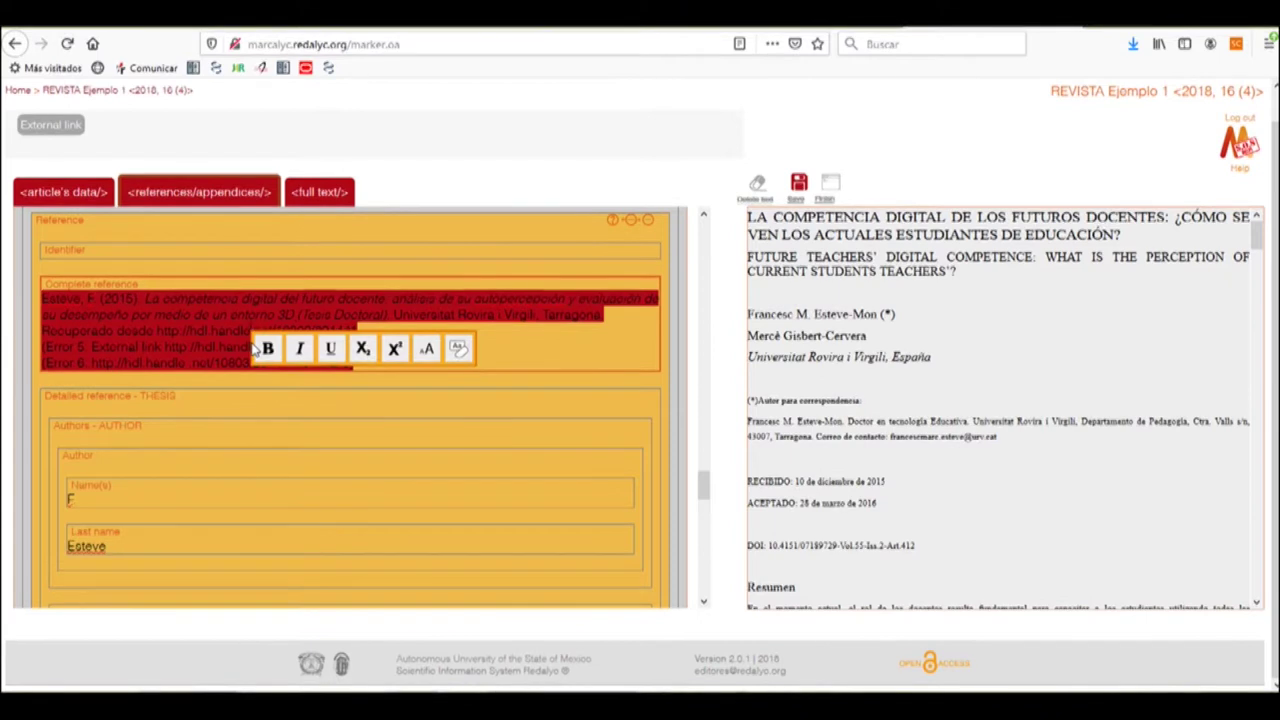
left_click_drag(312, 298, 321, 336)
left_click_drag(157, 331, 355, 331)
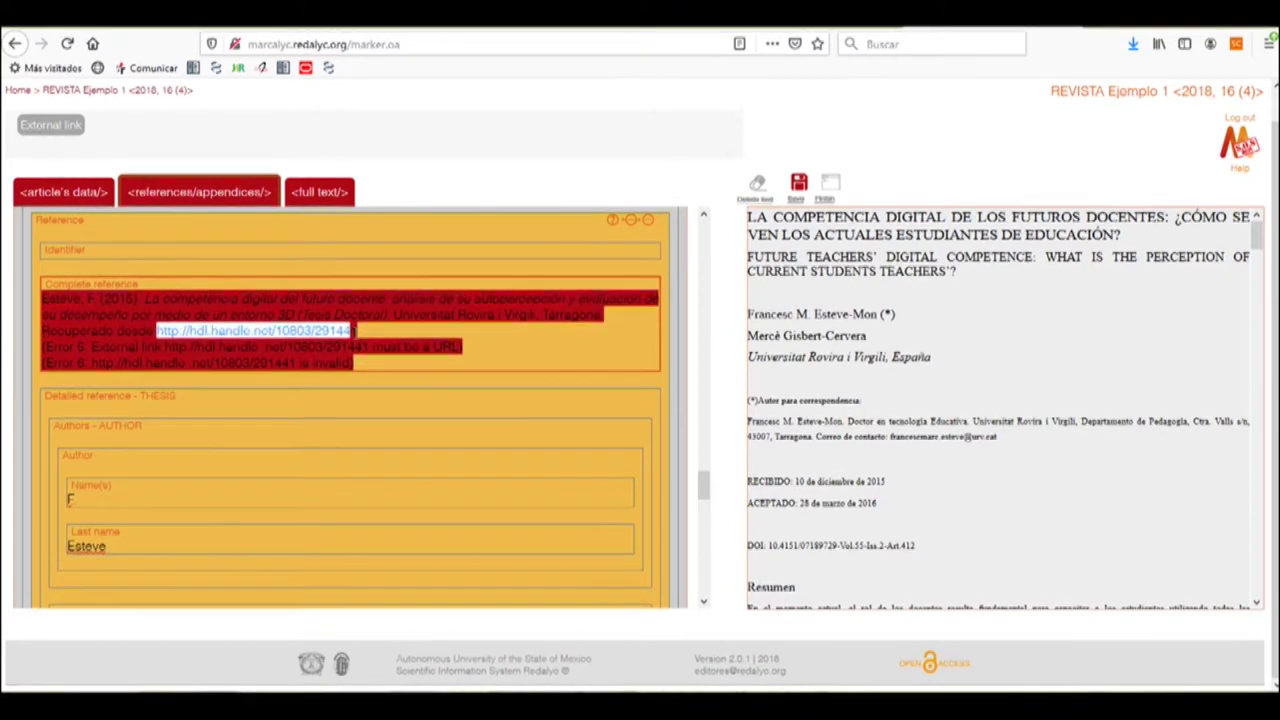
left_click(55, 126)
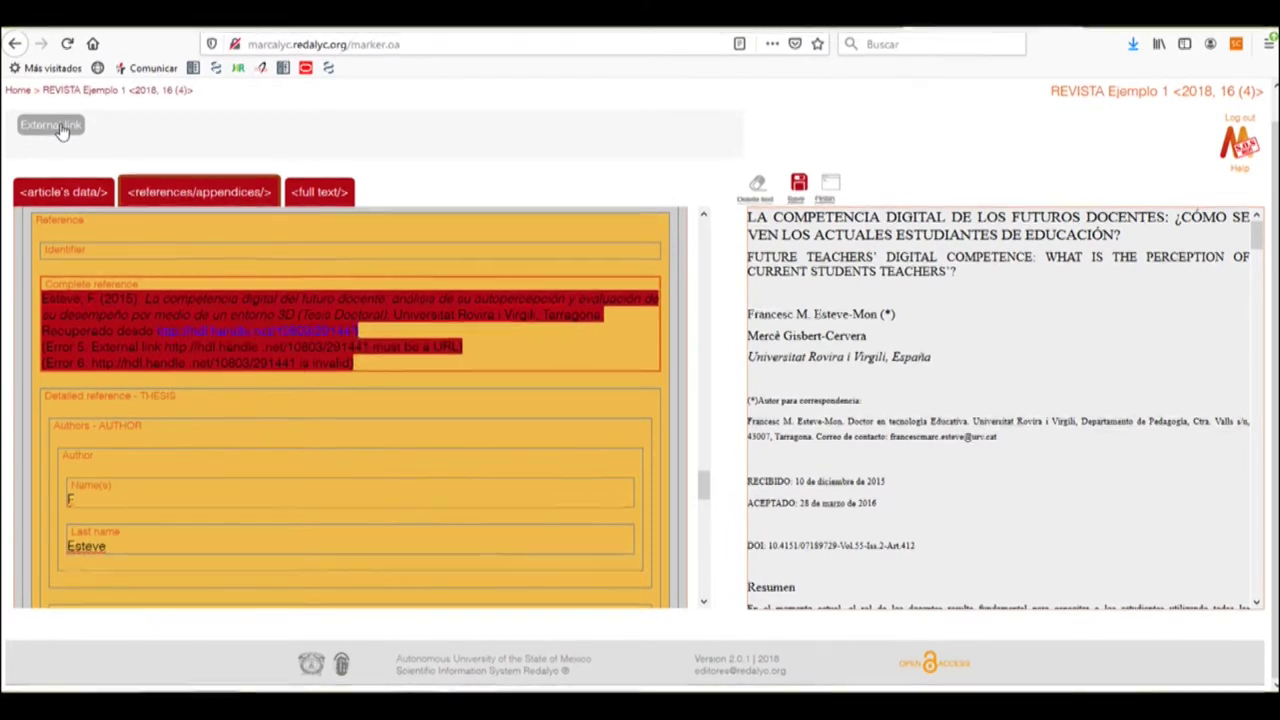
left_click(684, 372)
left_click_drag(706, 484, 707, 314)
- In the full text, delete the empty required Equation subfield from the Ec. 1 block
left_click(343, 196)
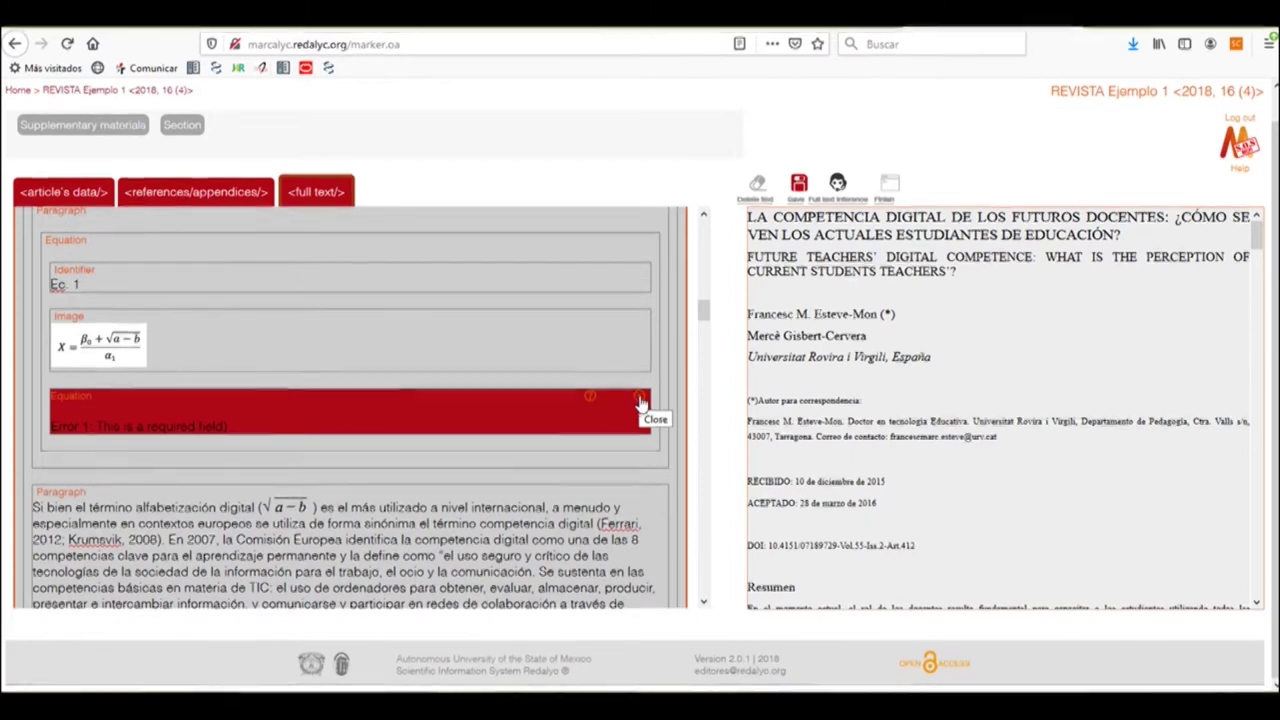
left_click(641, 401)
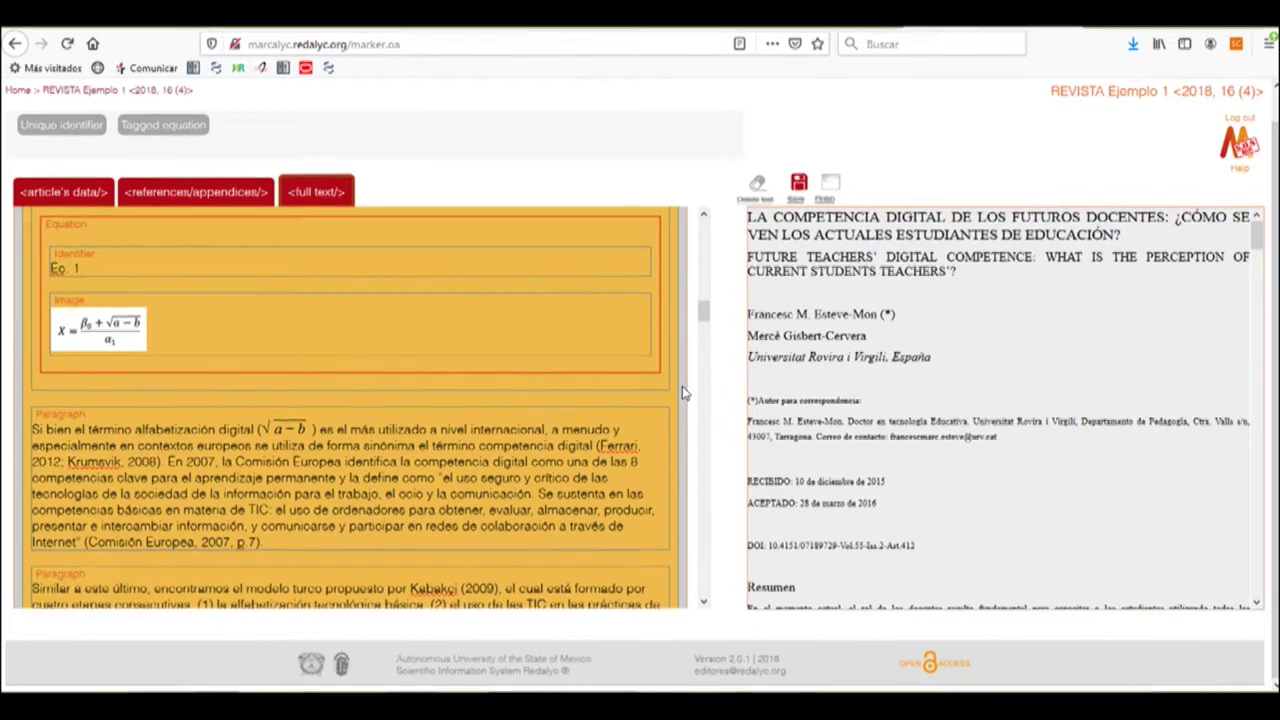
left_click_drag(704, 312, 704, 228)
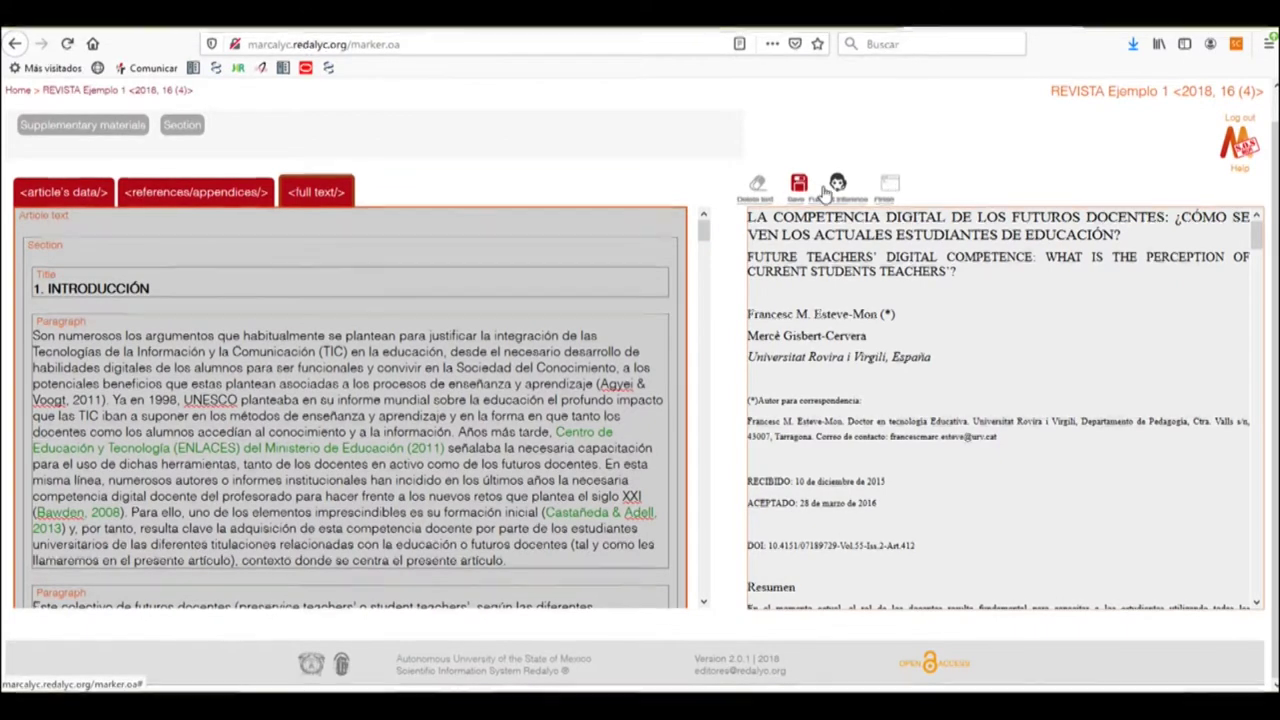
- Save the article, try Finish again, and choose Review at the inconsistency warning
left_click(799, 184)
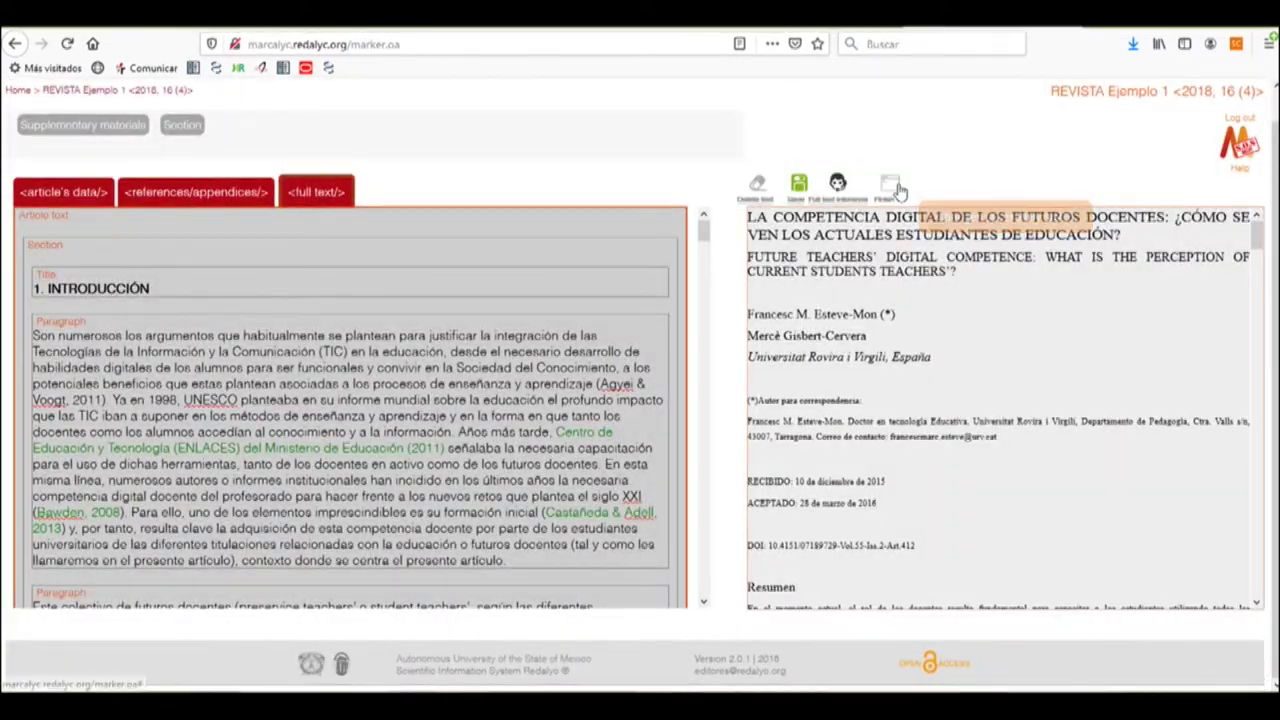
left_click(895, 186)
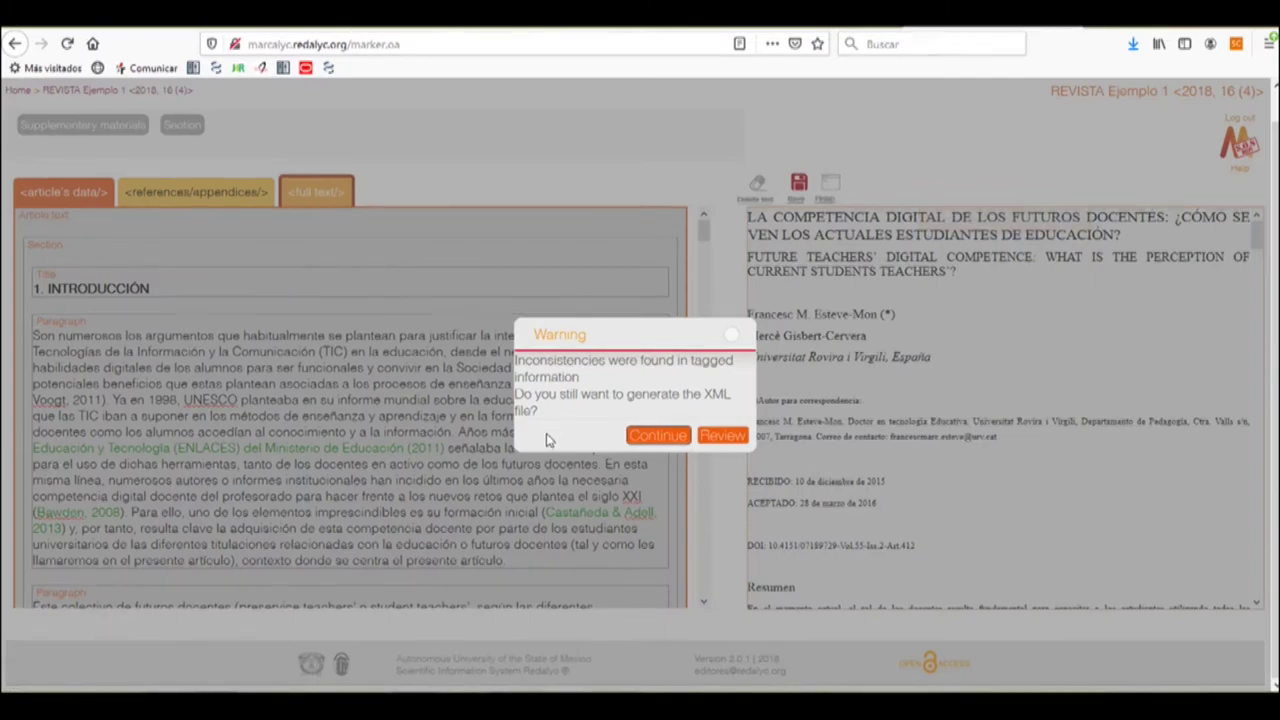
left_click(708, 440)
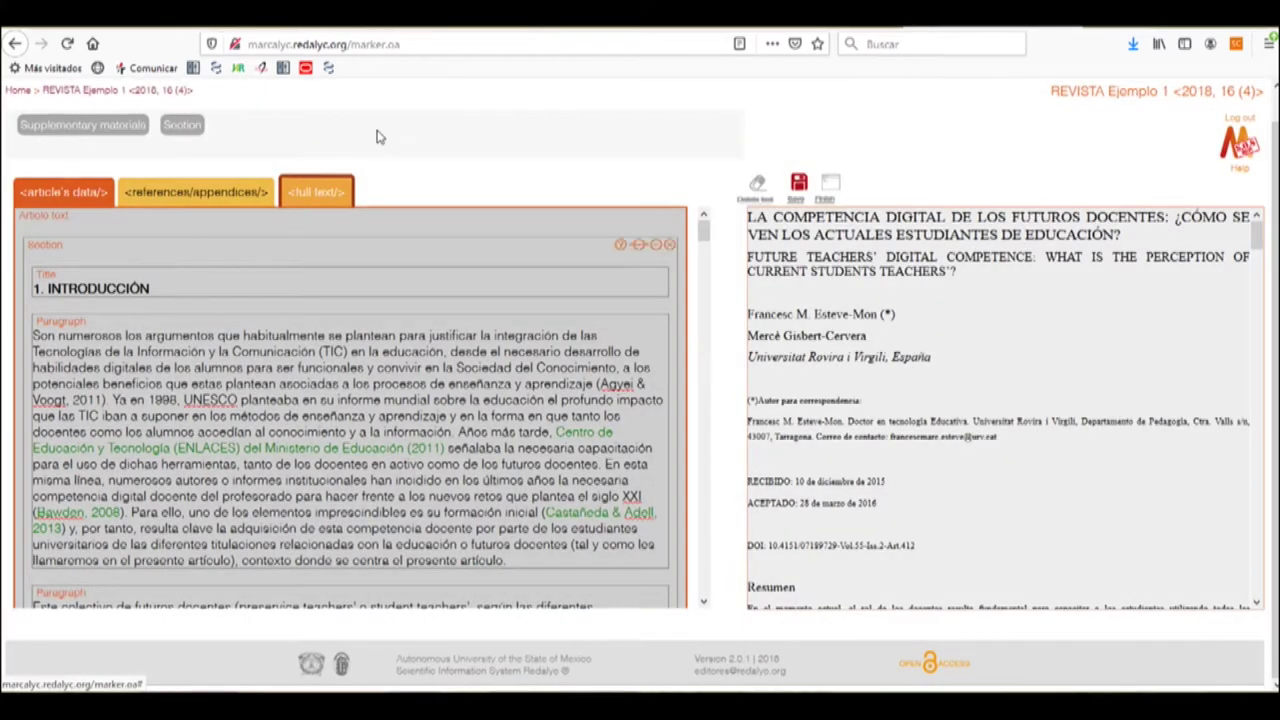
- Link the introduction's 'Agyei & Voogt, 2011' citation to its Agyei & Voogt reference entry as an internal link
left_click(243, 195)
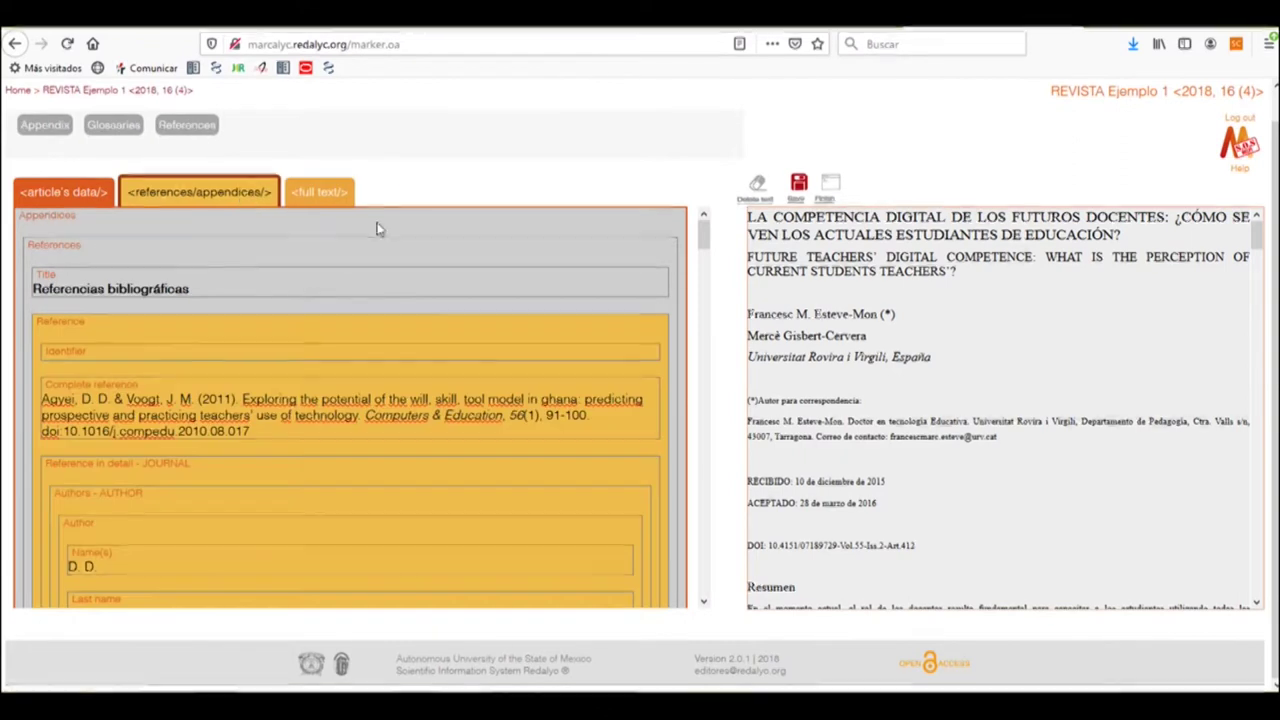
left_click_drag(704, 241, 704, 296)
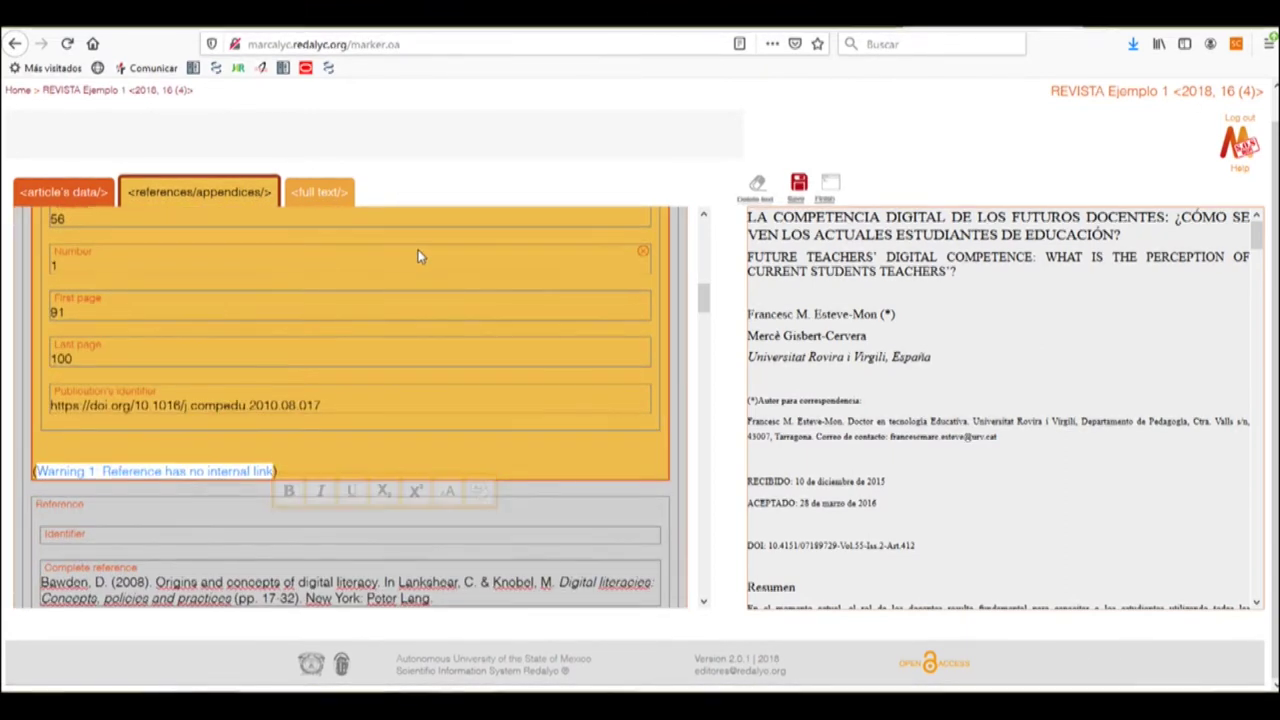
left_click(333, 203)
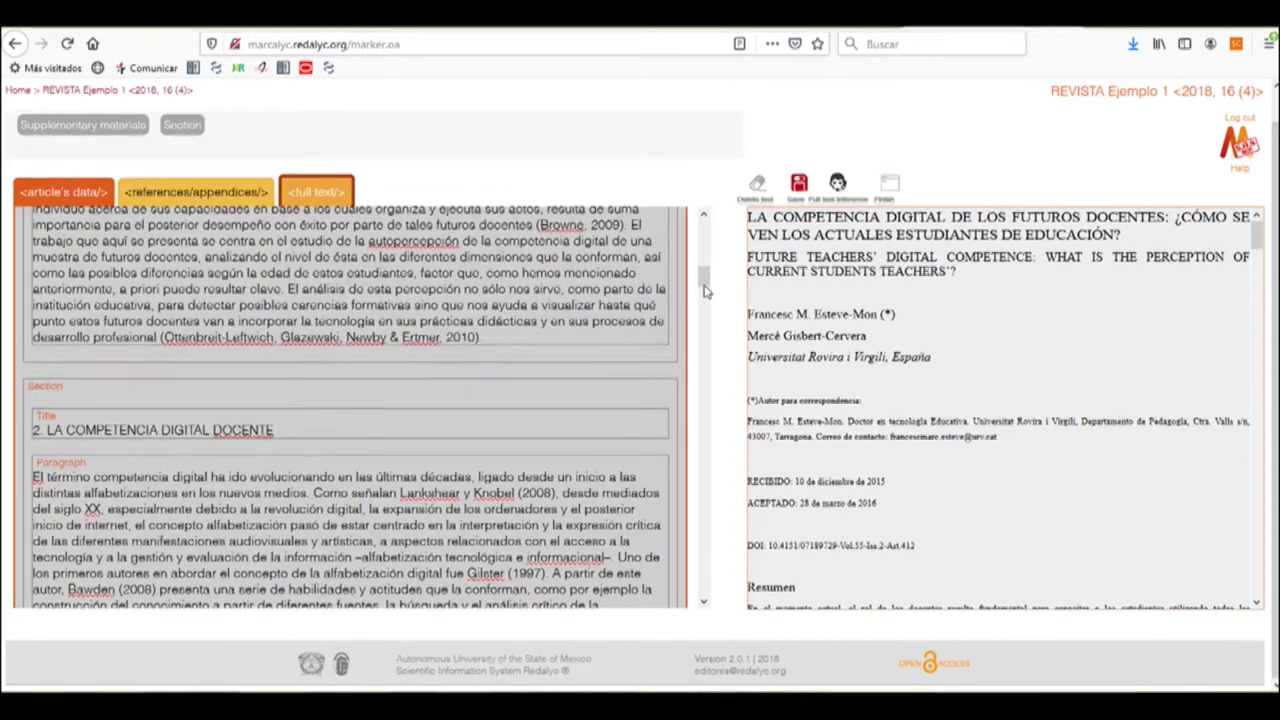
left_click_drag(704, 297, 704, 230)
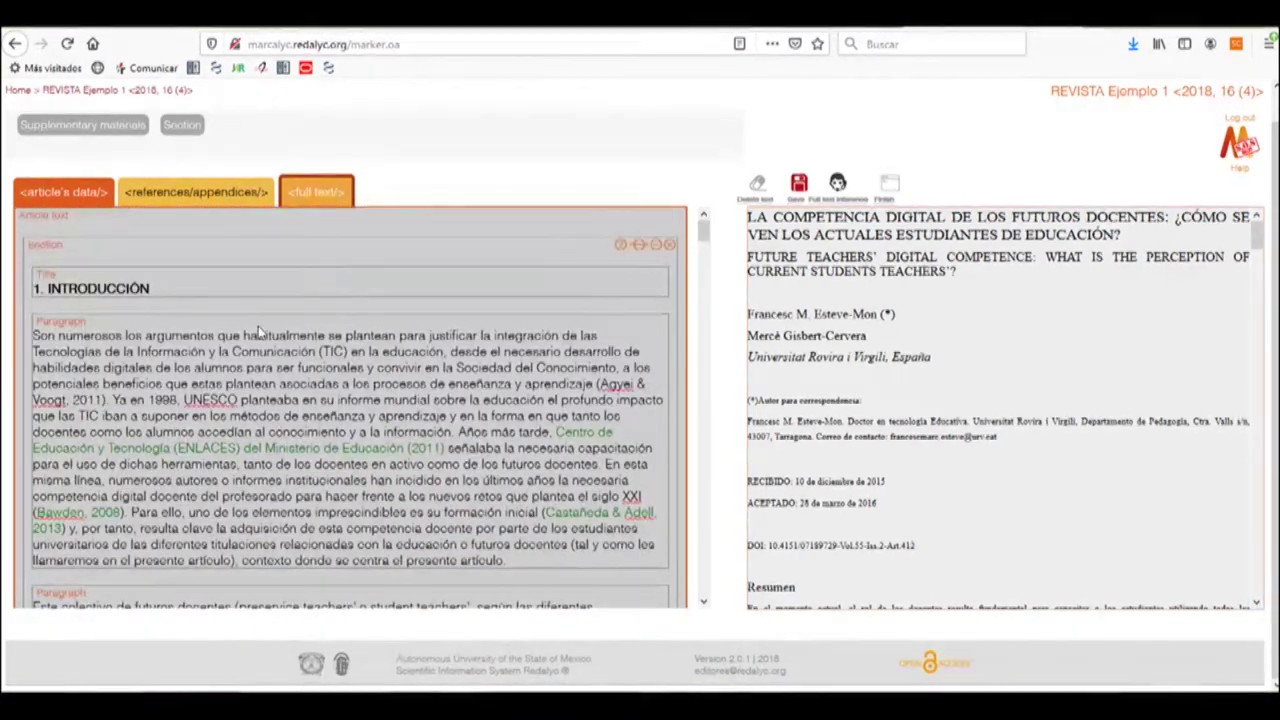
left_click_drag(632, 385, 101, 400)
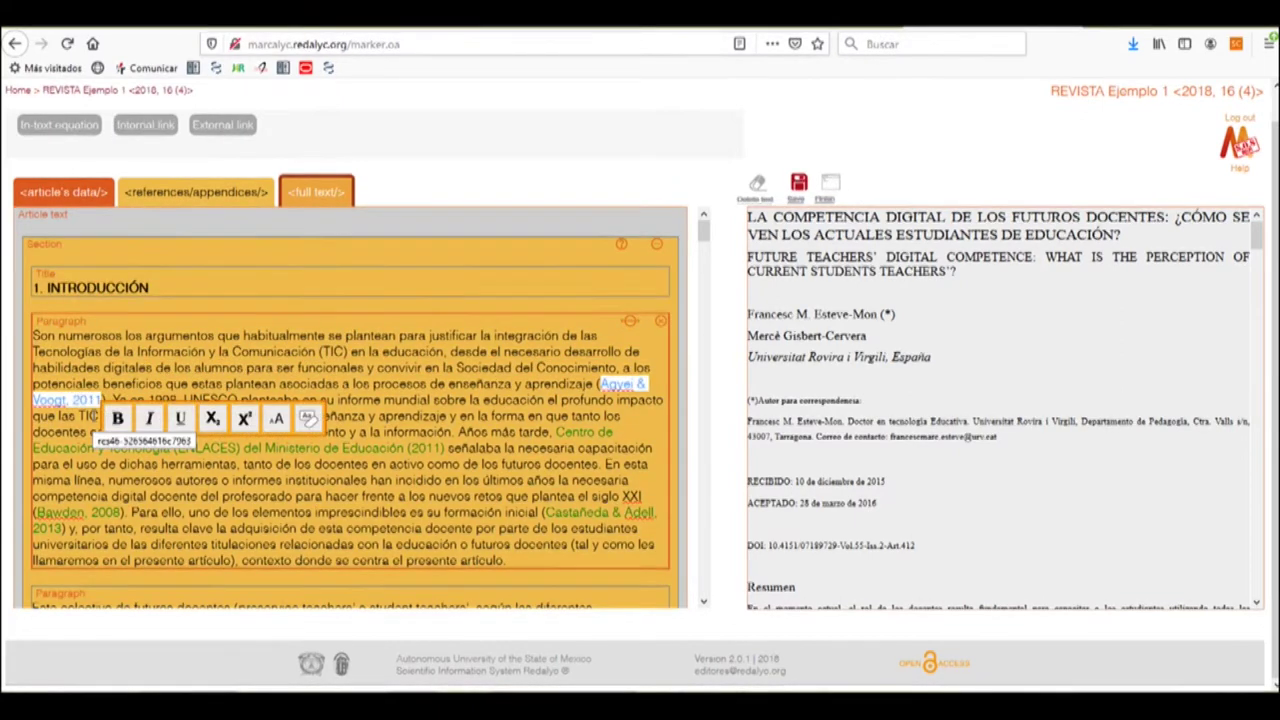
left_click(146, 126)
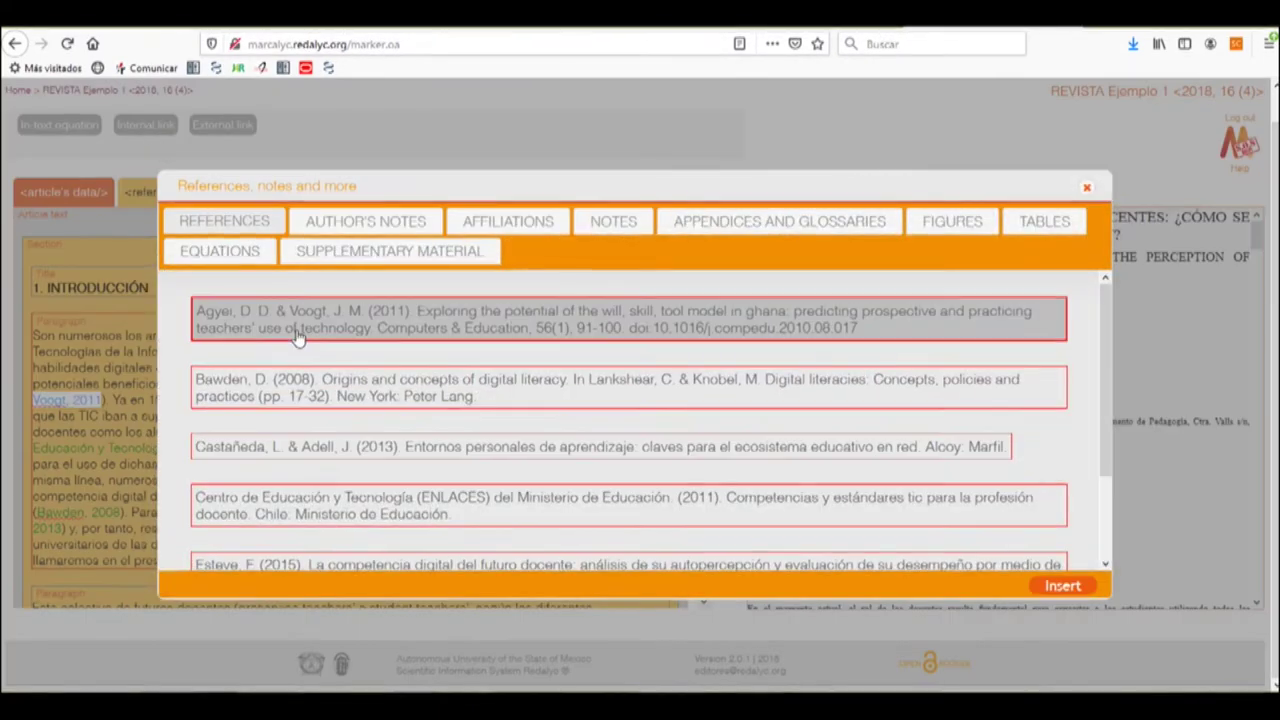
left_click(1063, 586)
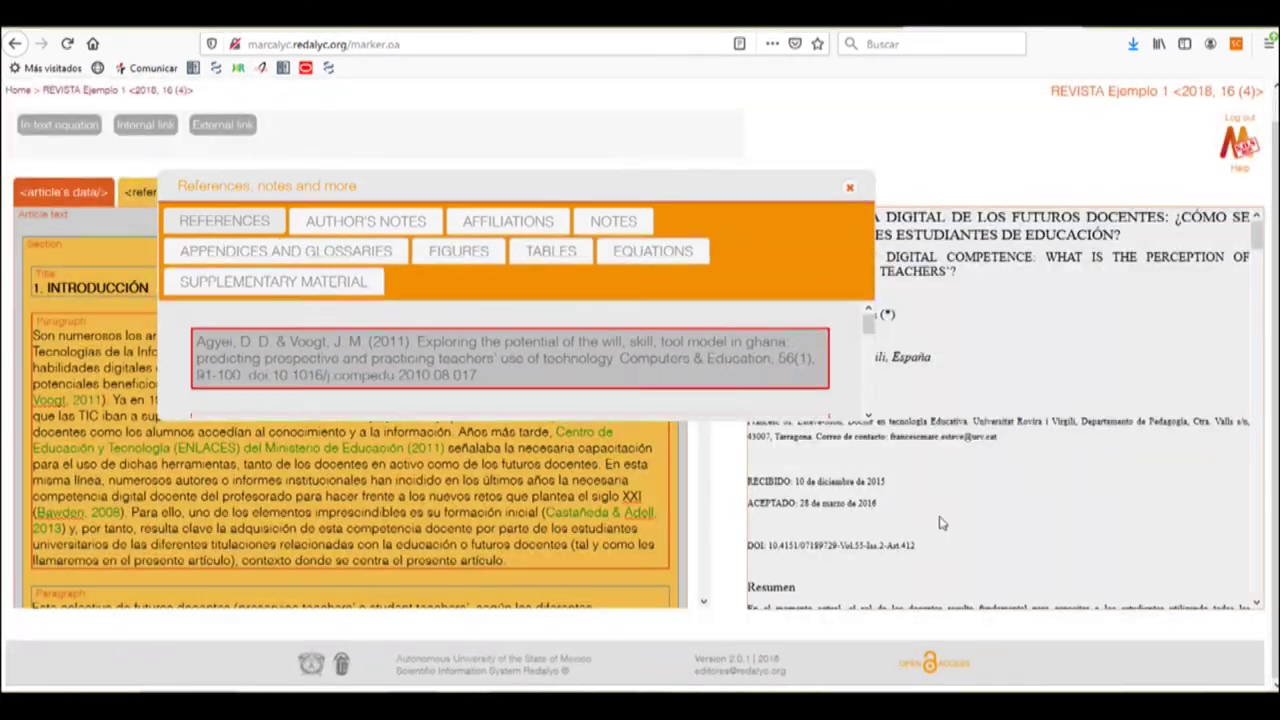
left_click(702, 230)
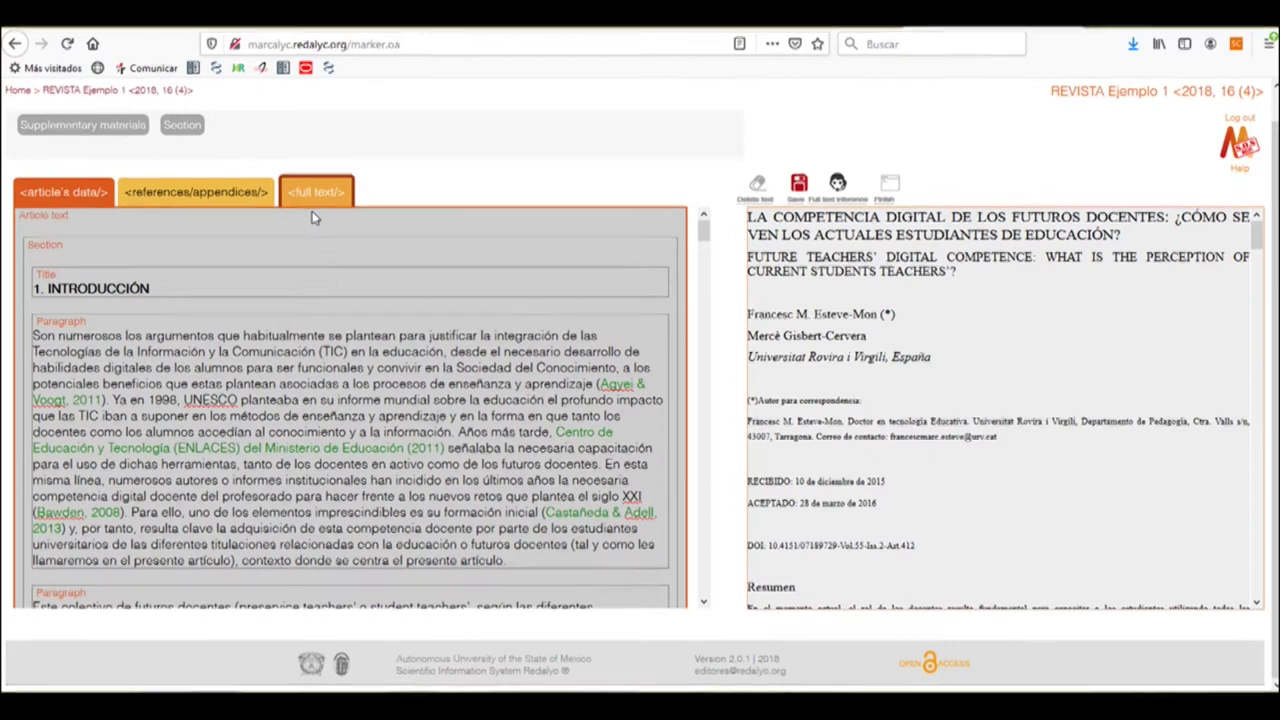
- Save the article, then finish it with the Riga PDF style accepted
left_click(245, 192)
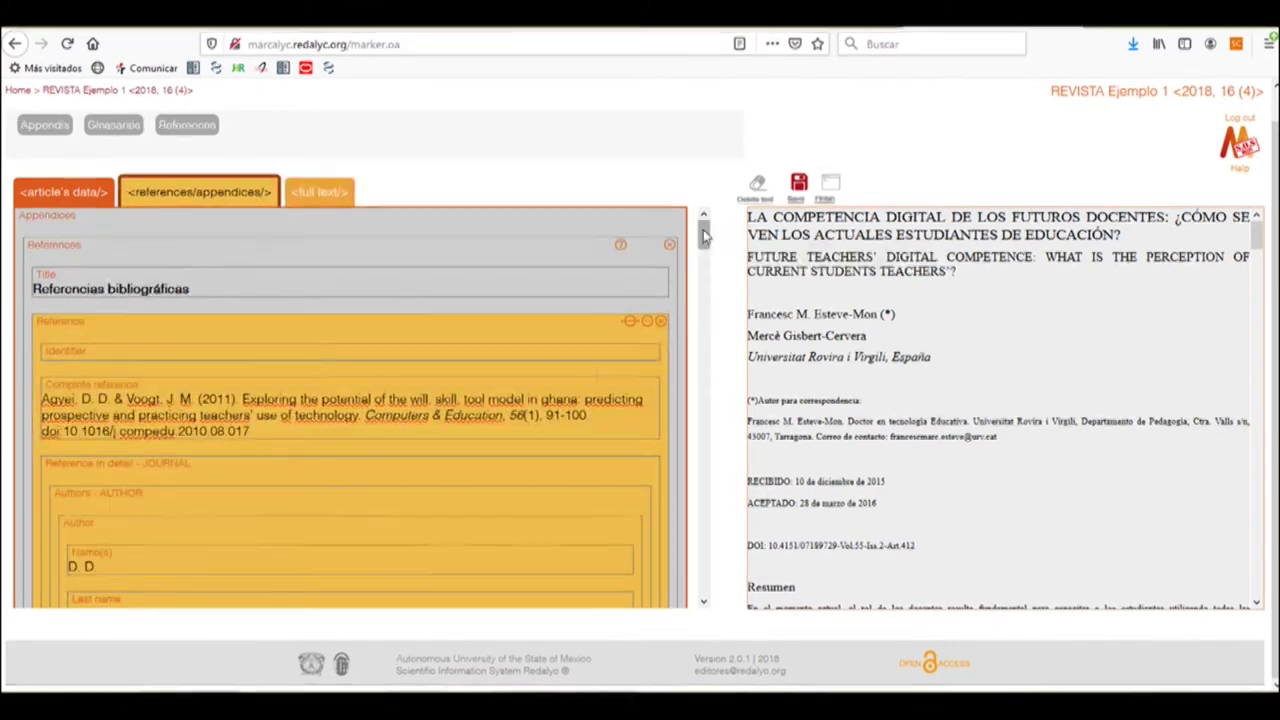
left_click_drag(704, 232, 740, 190)
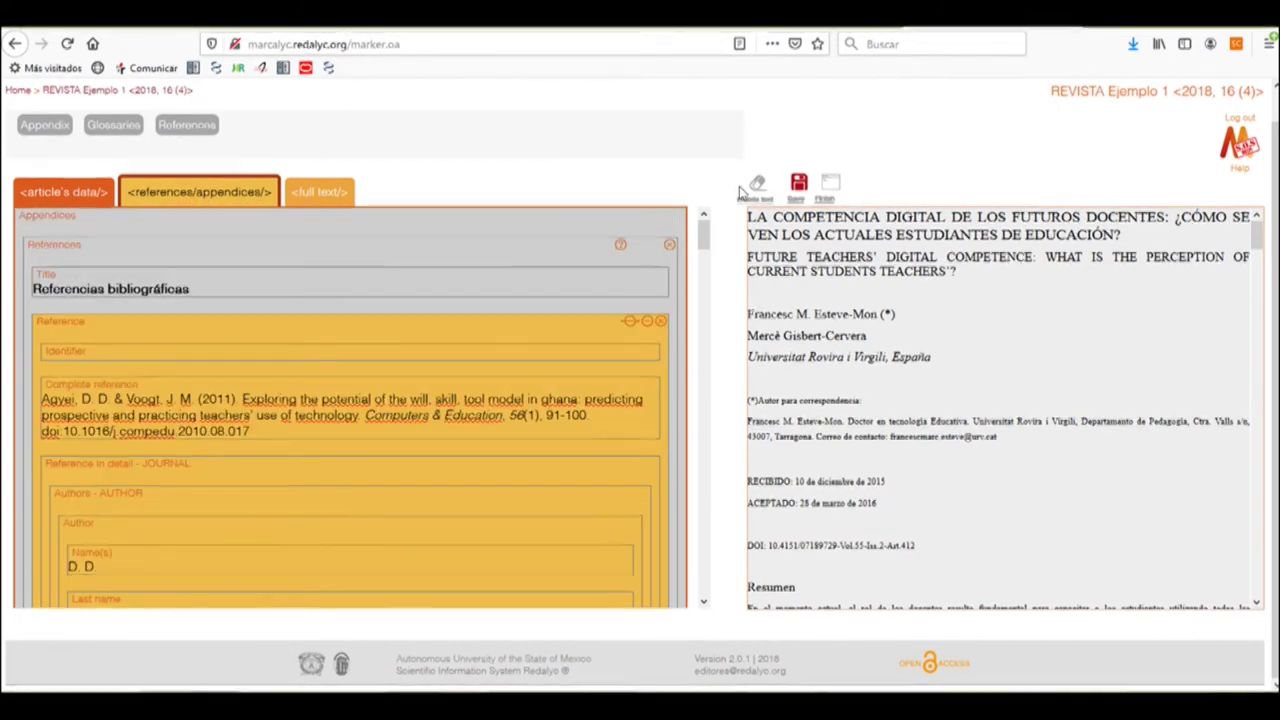
left_click(798, 187)
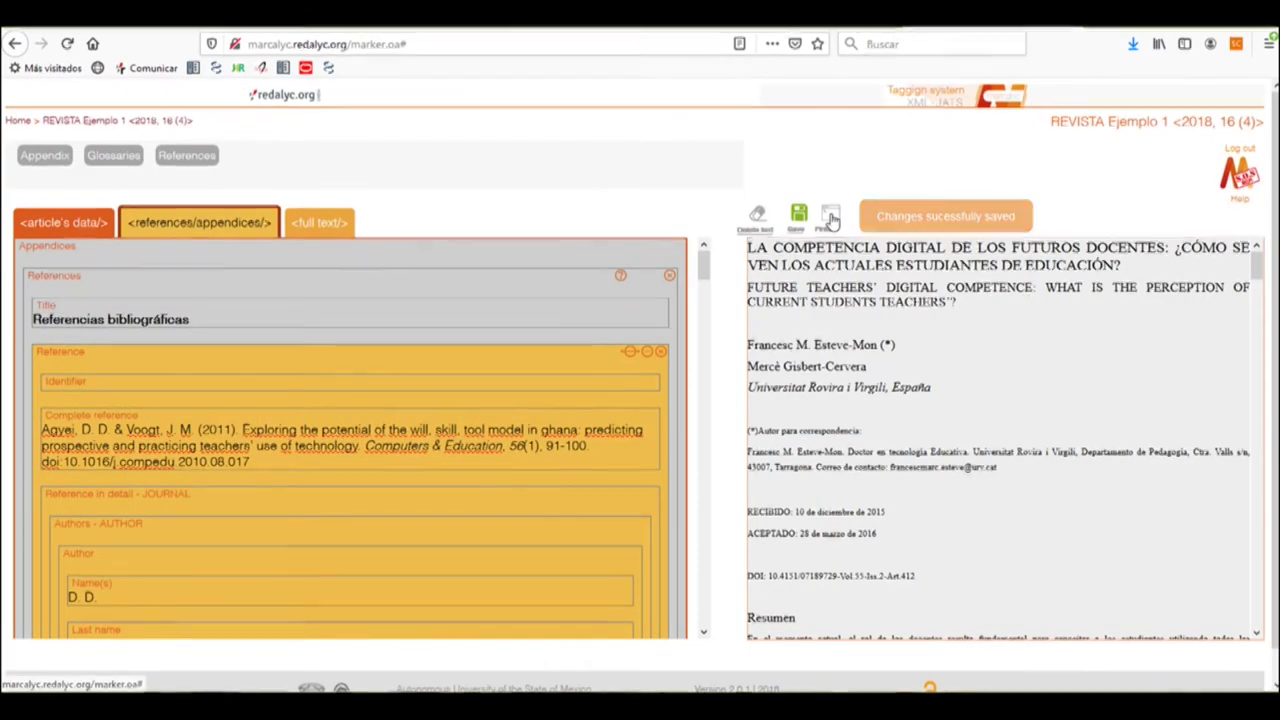
left_click(831, 219)
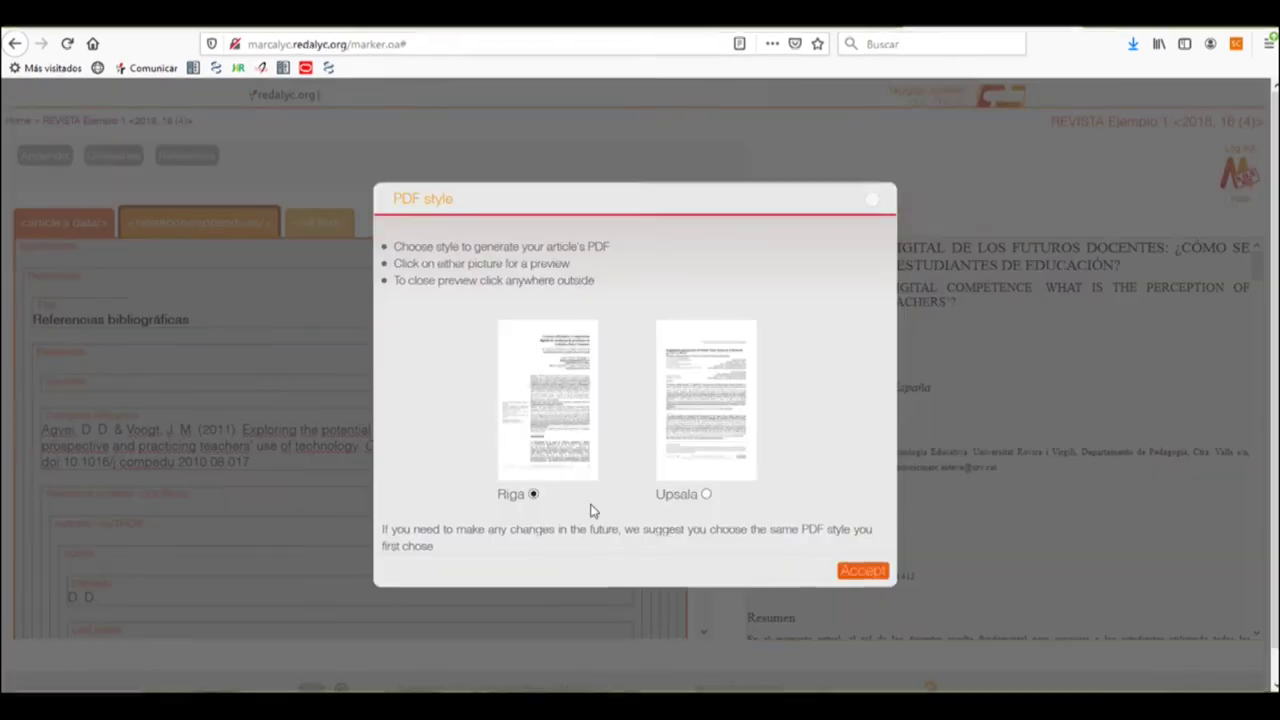
left_click(856, 571)
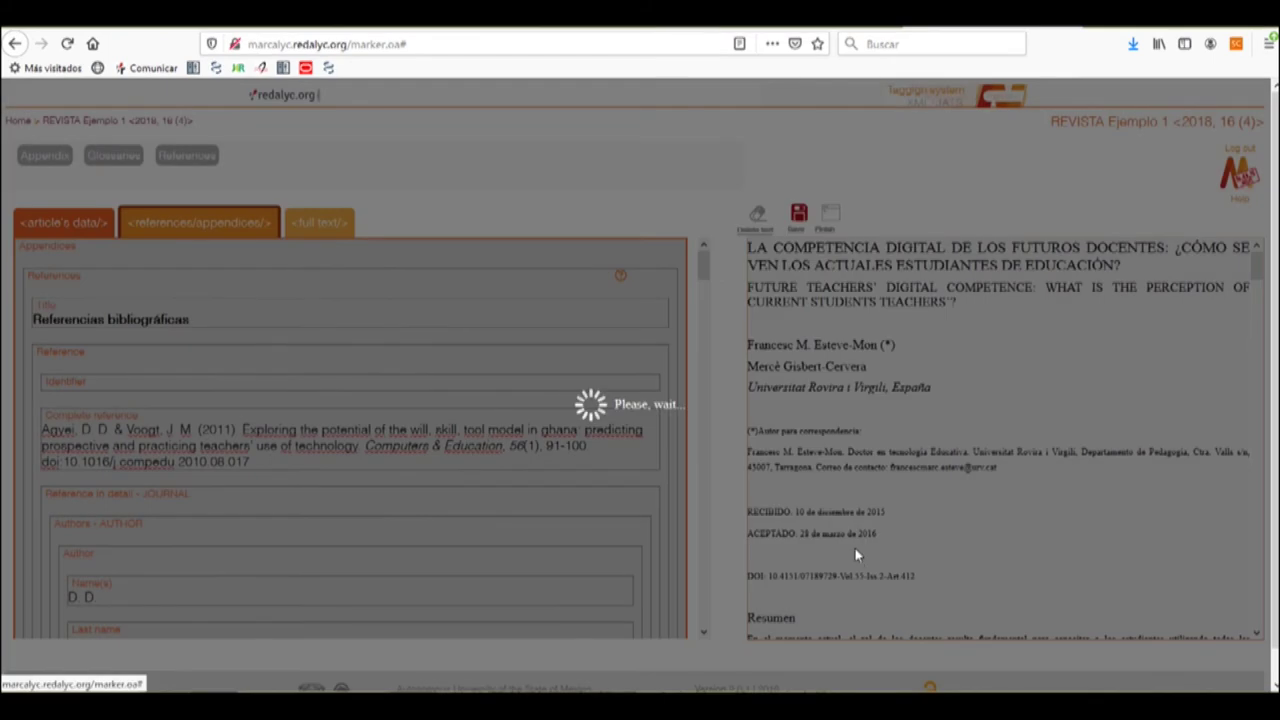